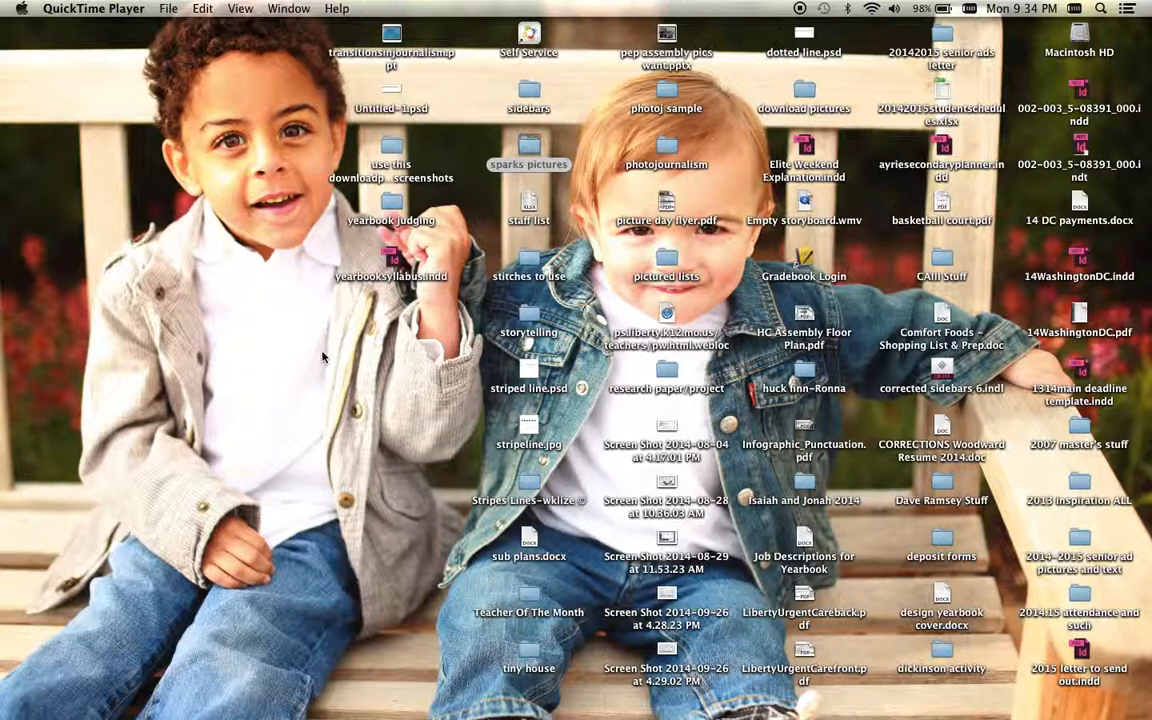
Switch to Adobe Bridge
mouse_move(383, 700)
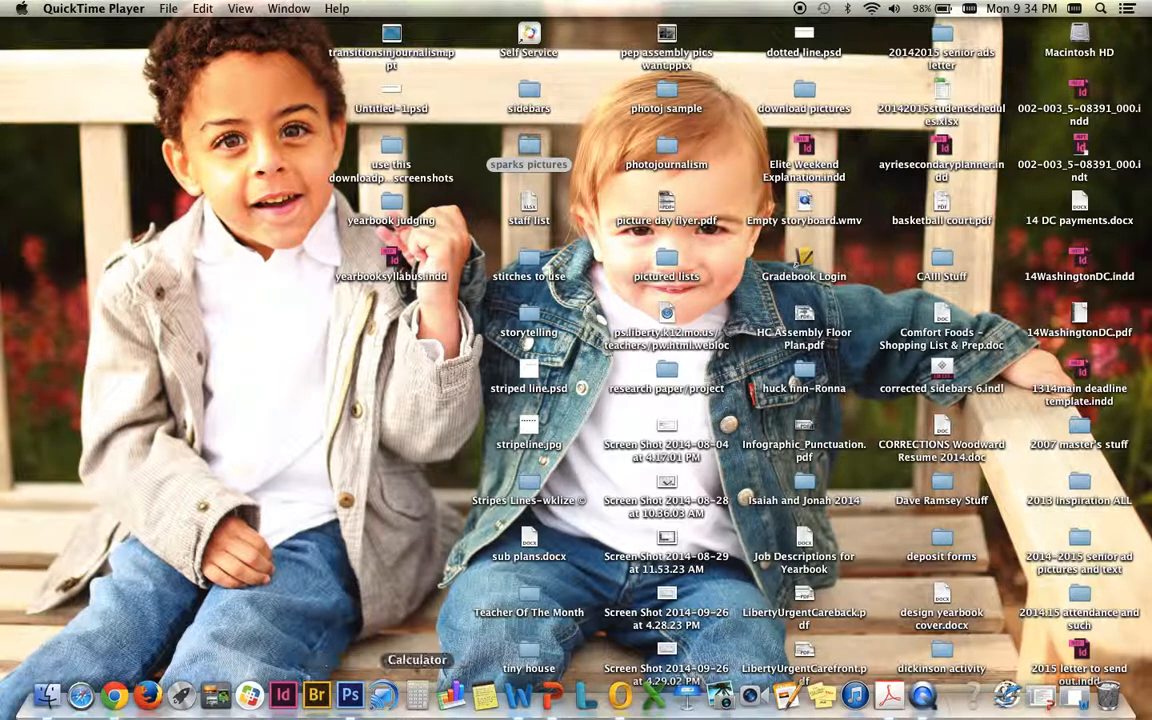
click(316, 694)
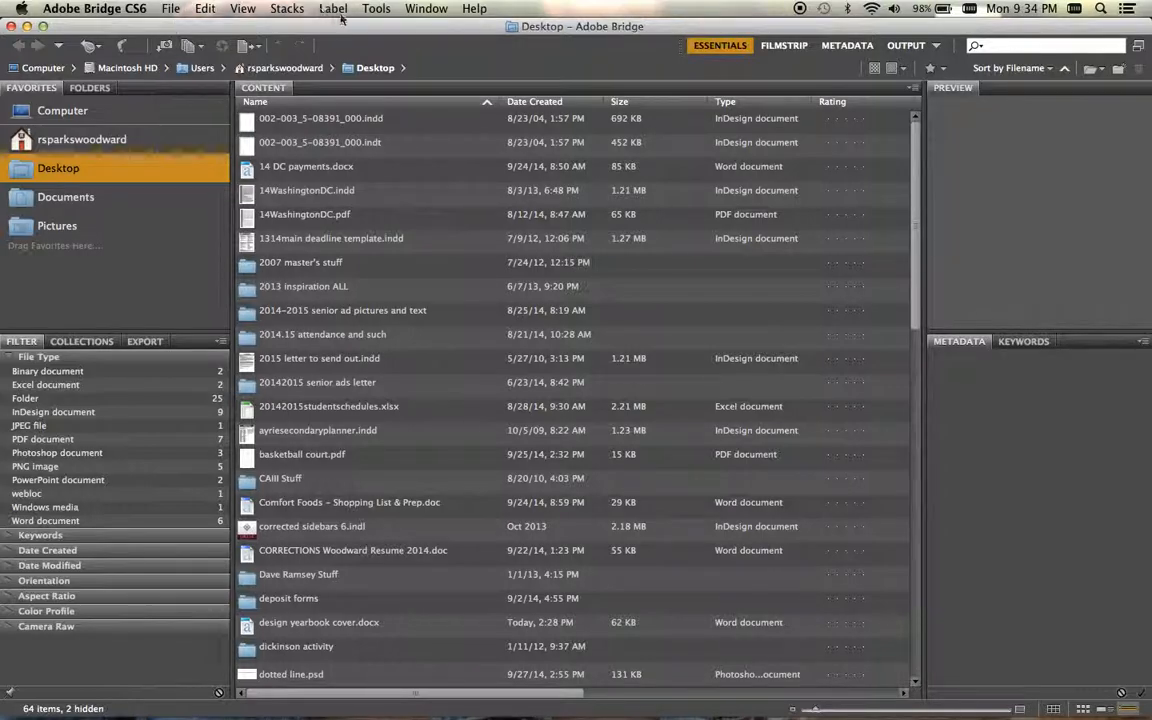
Show the Desktop contents as thumbnails, select the "stitches to use" folder, and return to the list view
click(243, 9)
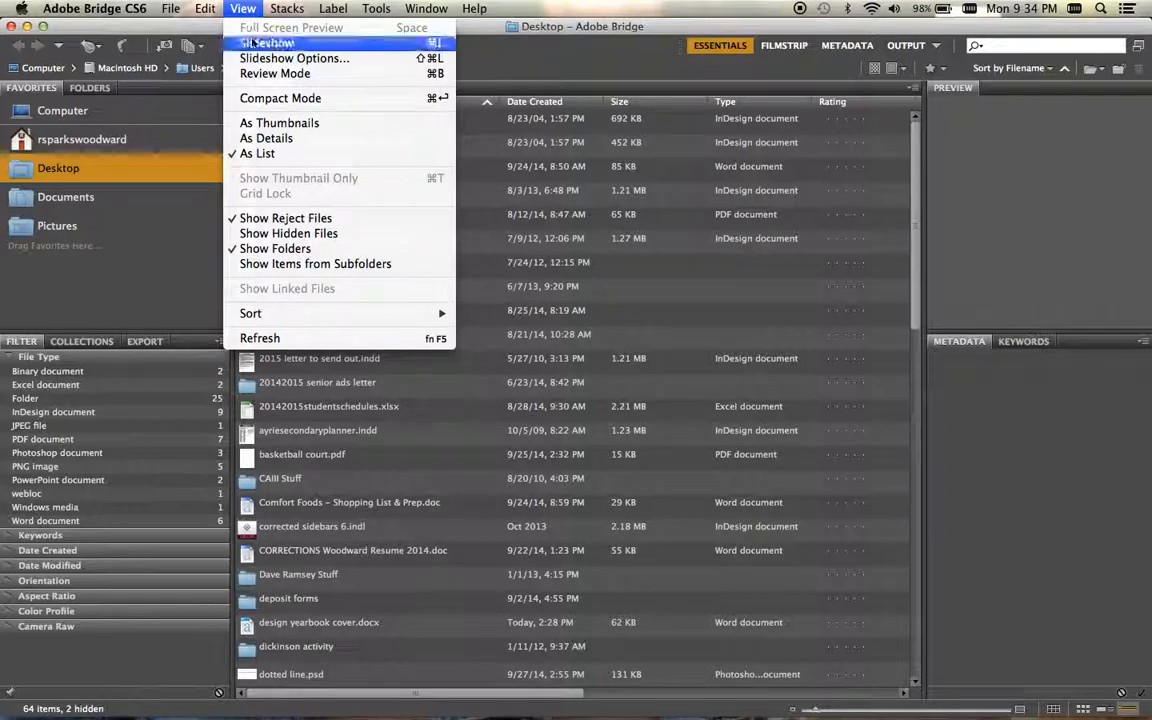
click(273, 123)
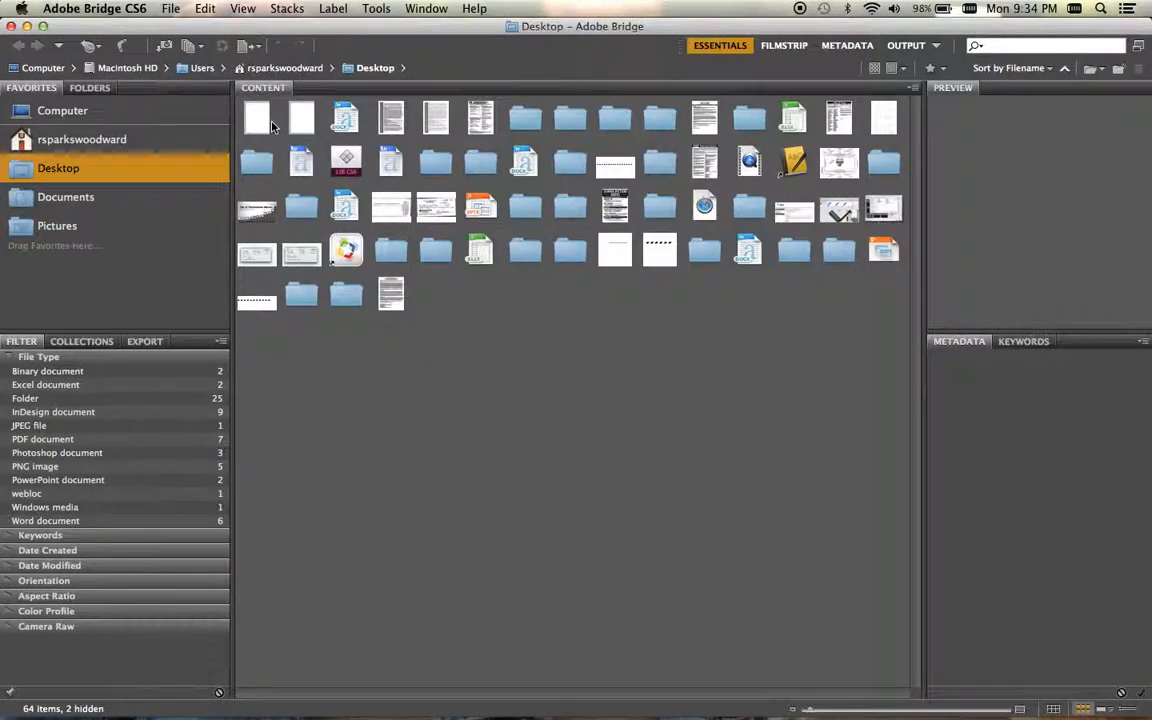
click(521, 251)
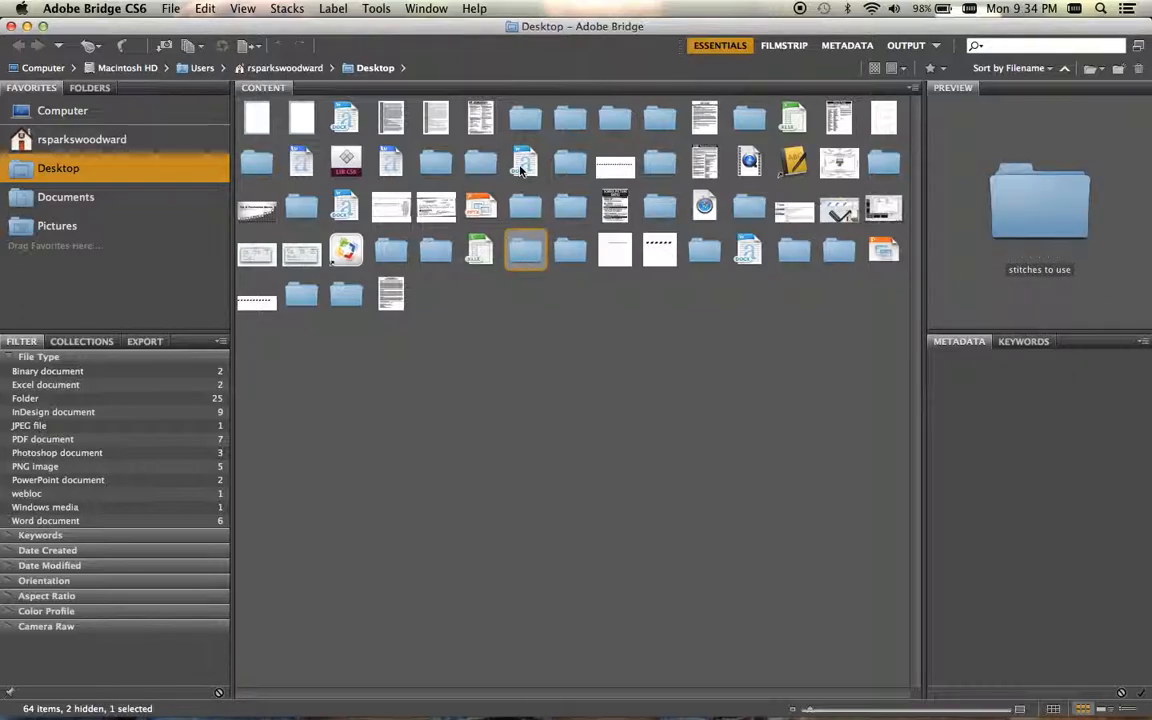
click(240, 10)
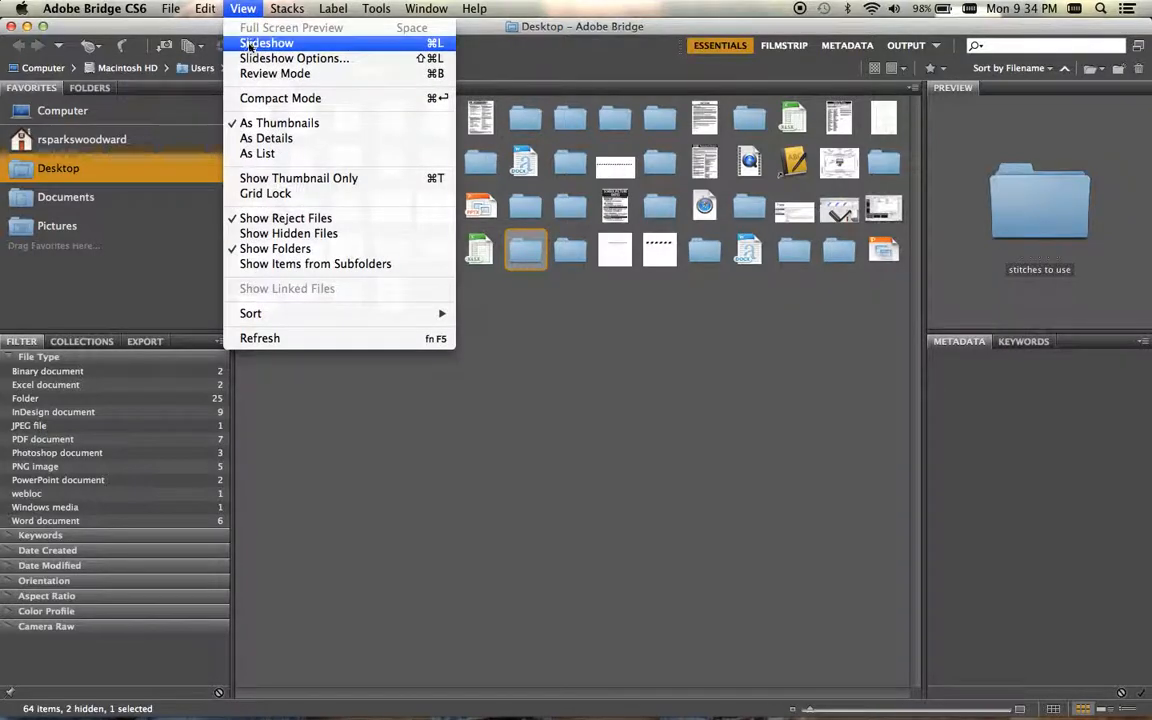
click(252, 153)
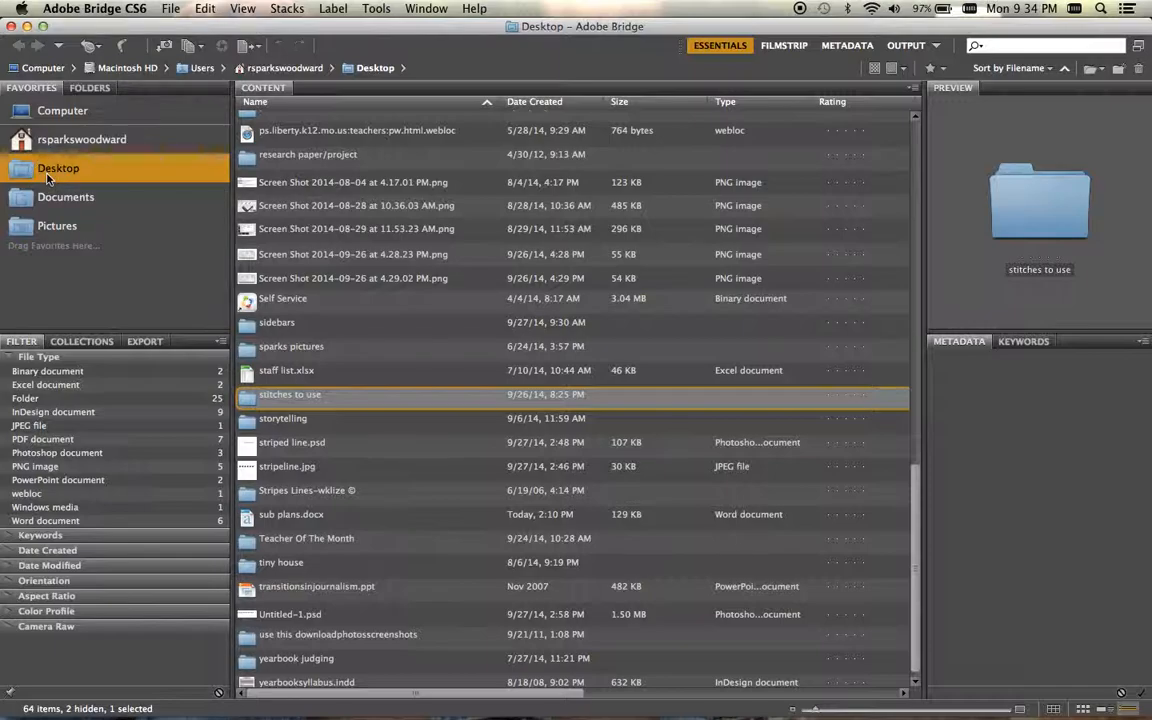
Open the "2014 July PA Vacay pics" folder inside the Desktop's "sparks pictures" folder
scroll(338, 369, down, 1)
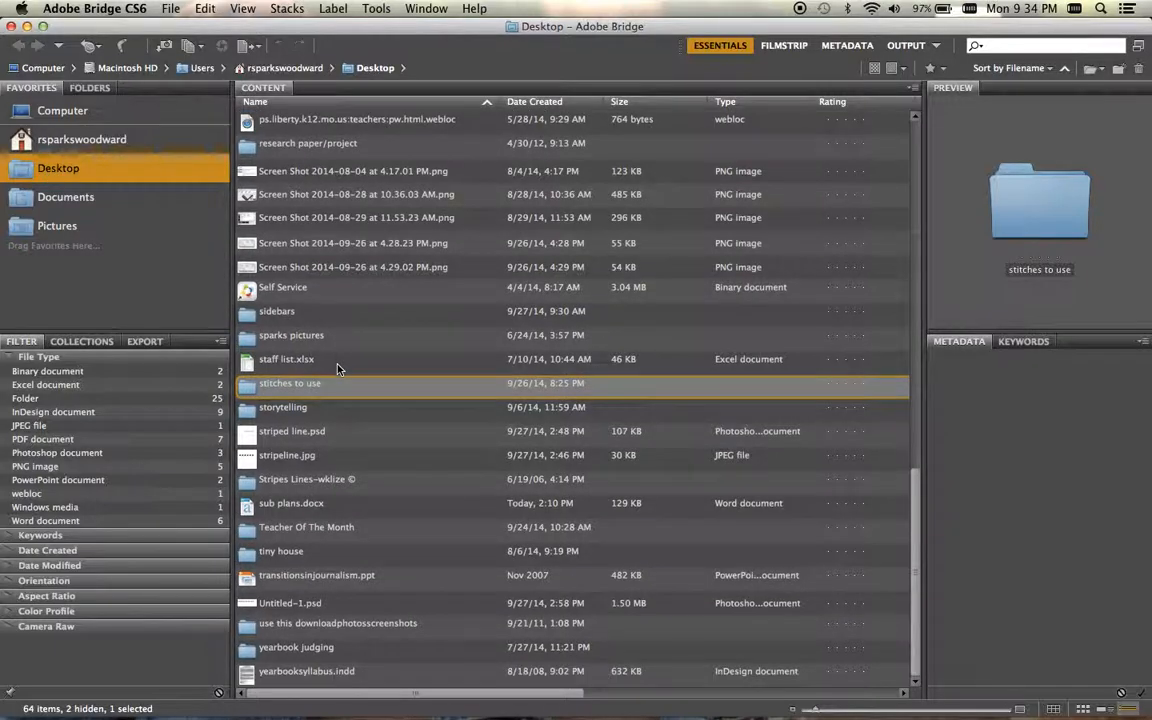
scroll(338, 369, up, 2)
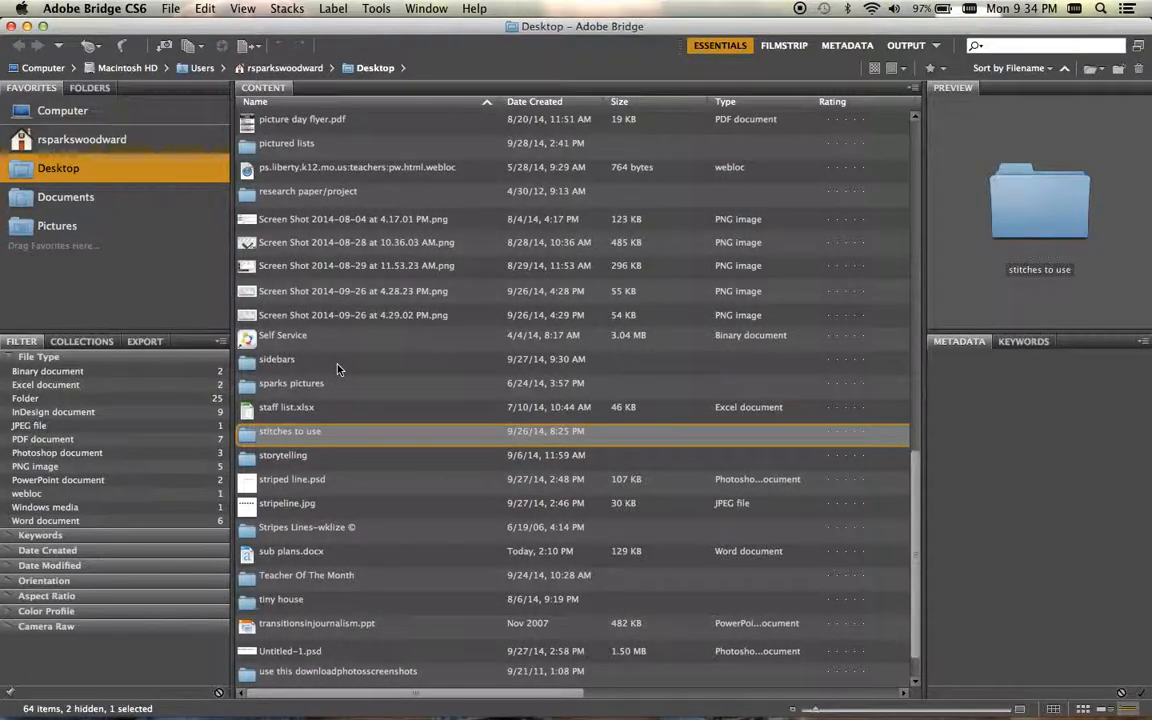
click(315, 385)
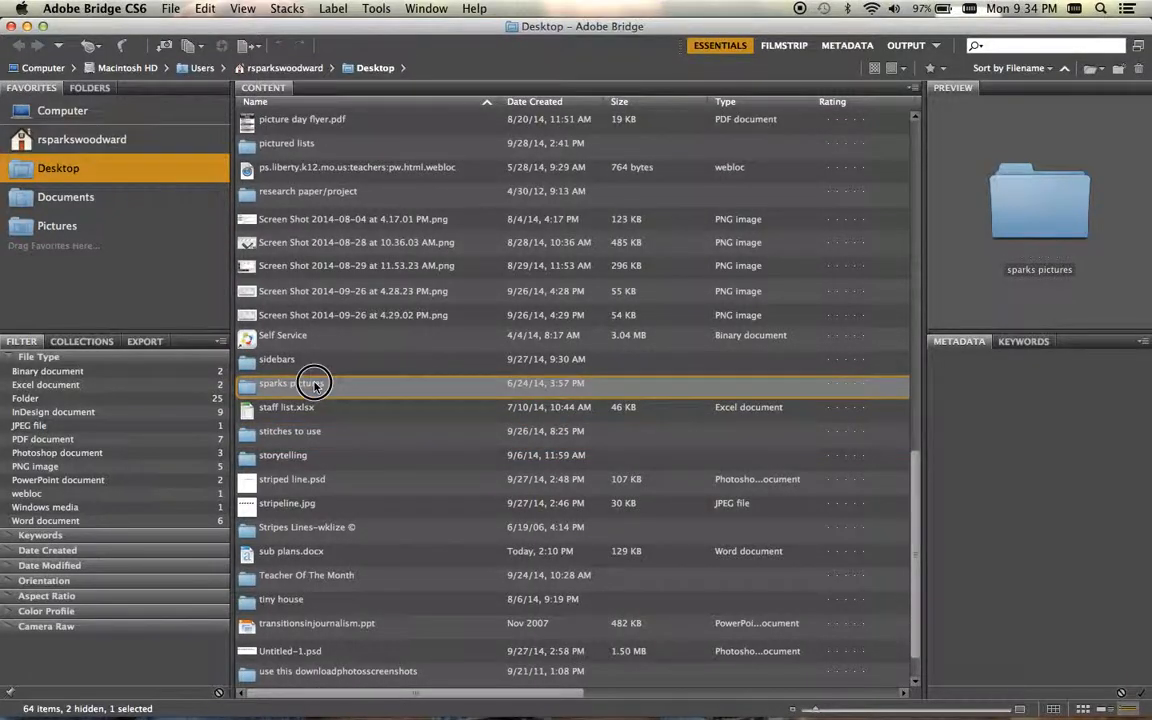
double_click(310, 383)
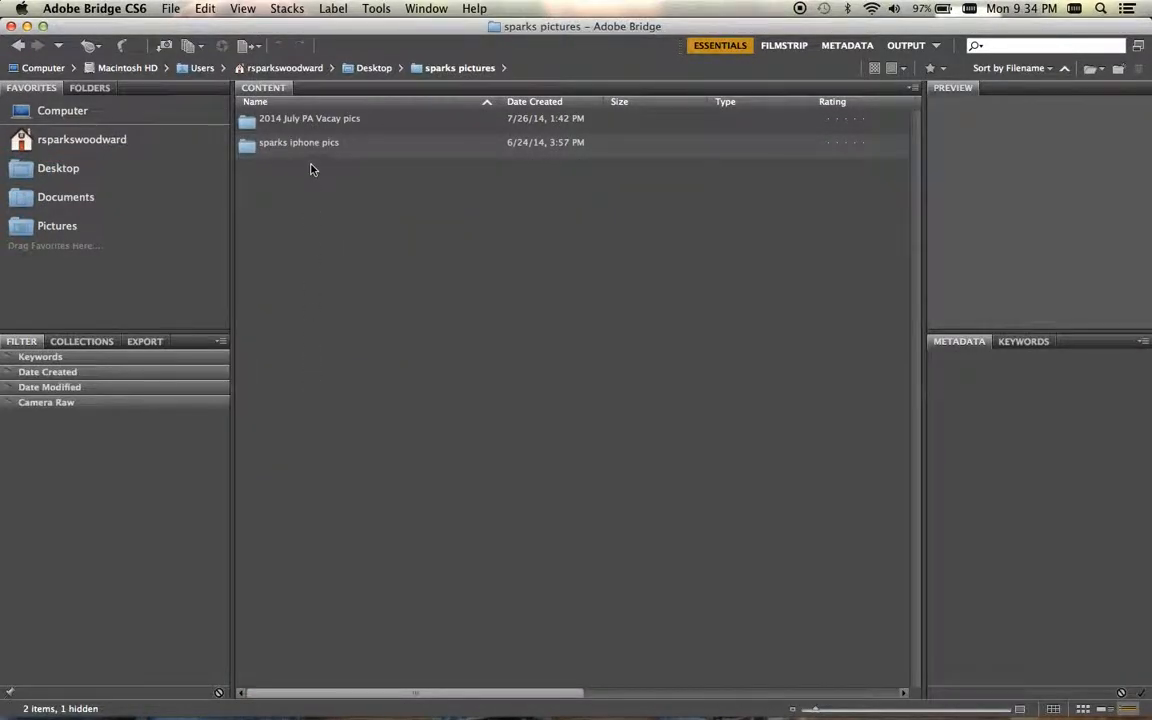
double_click(322, 124)
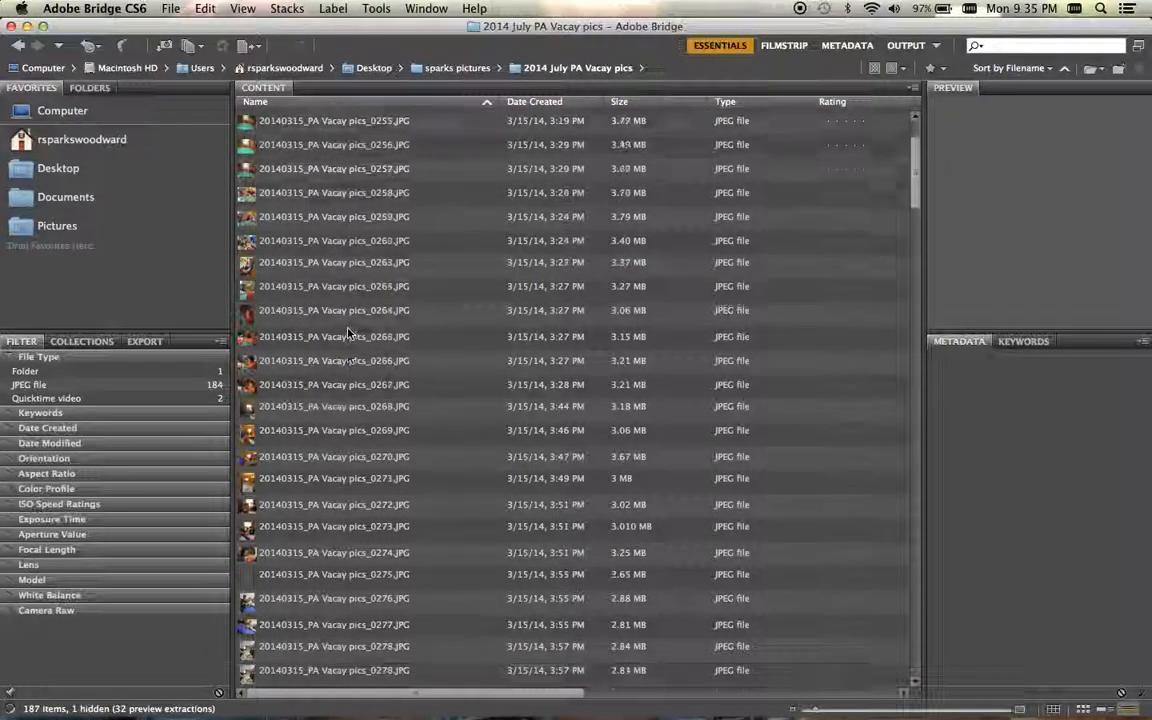
Open the subfolder "Best of 2014 July PA Vacay pics_RWS" at the end of the vacation photo list
scroll(348, 332, down, 10)
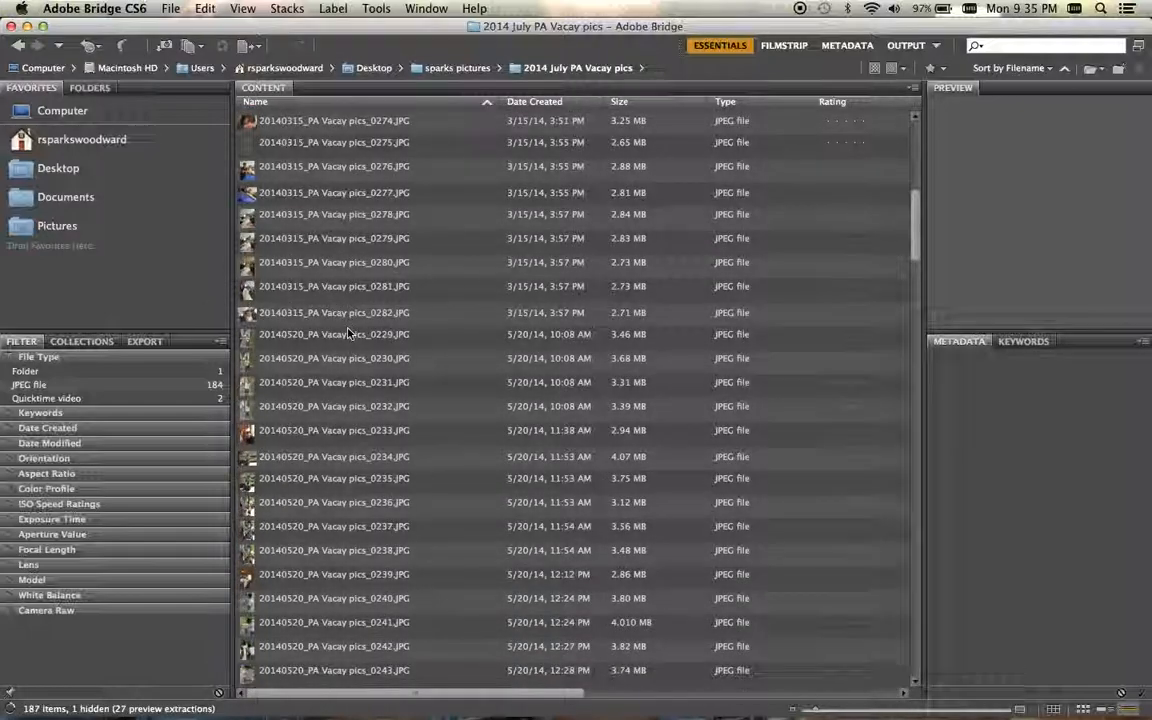
scroll(348, 332, down, 7)
scroll(348, 332, down, 6)
scroll(348, 332, right, 5)
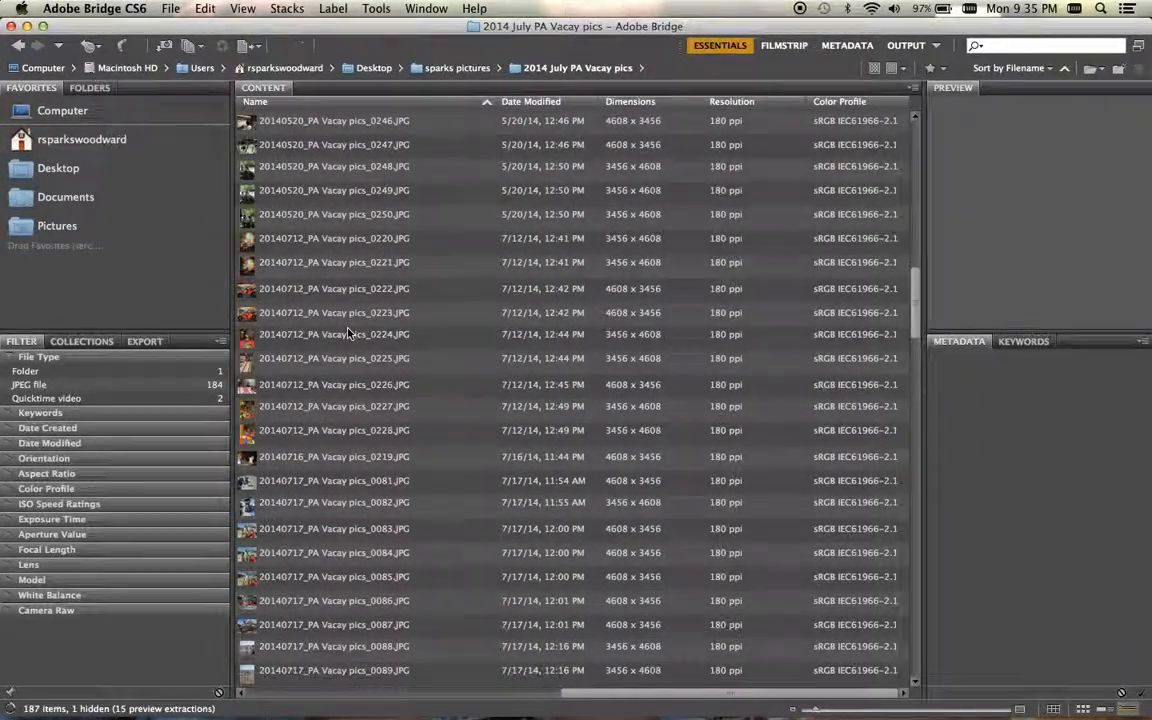
scroll(348, 332, down, 12)
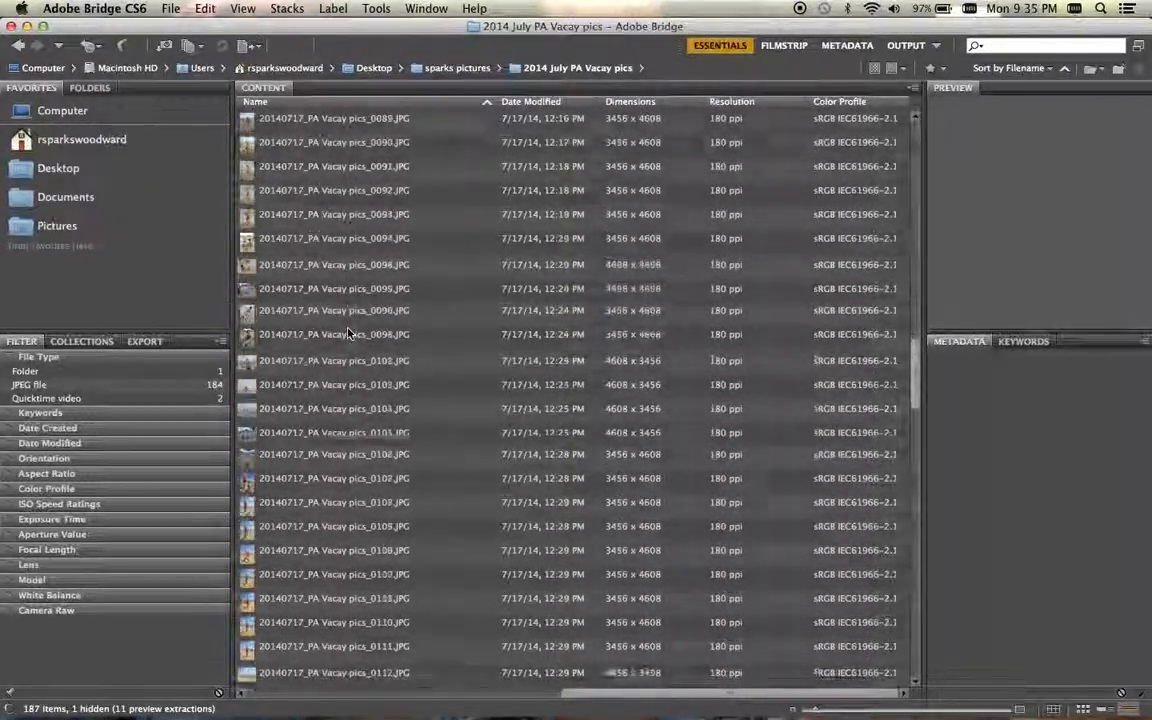
scroll(348, 332, down, 10)
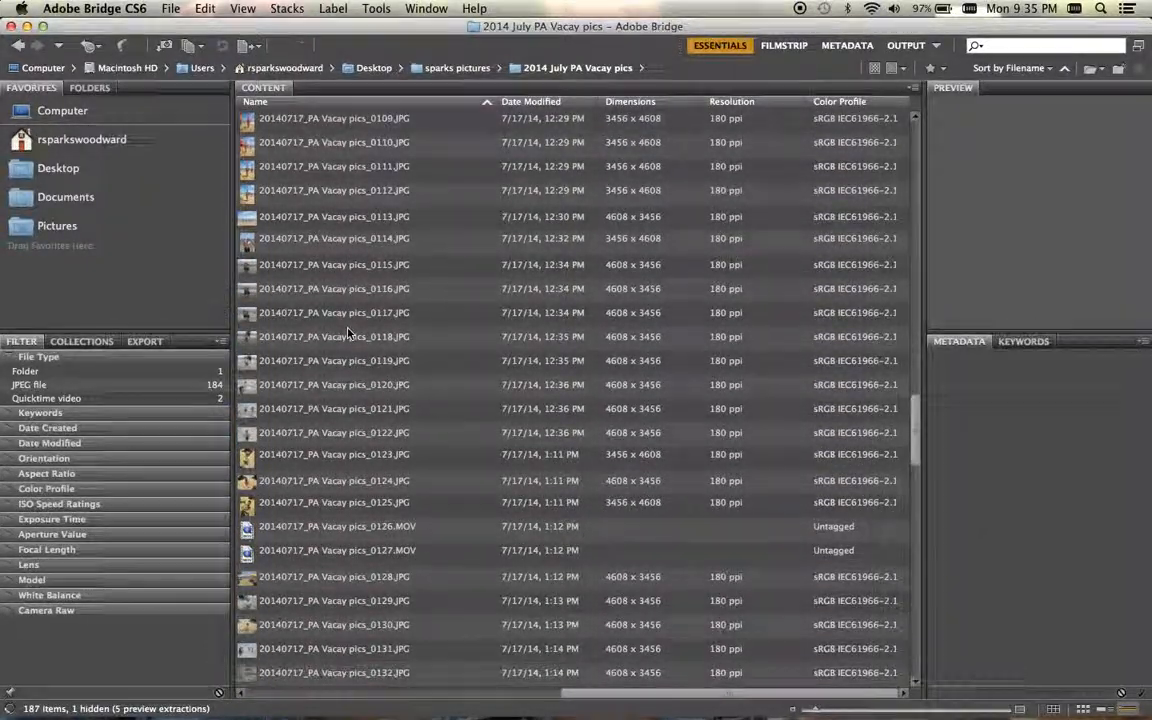
scroll(348, 332, down, 12)
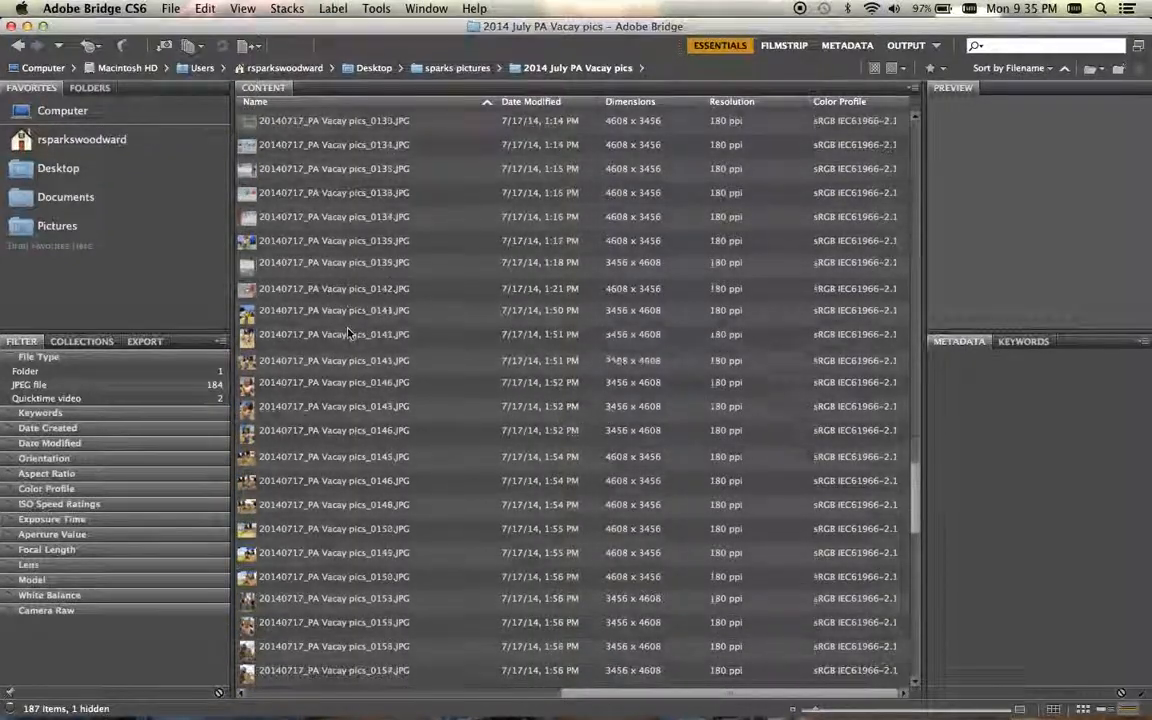
scroll(348, 332, down, 13)
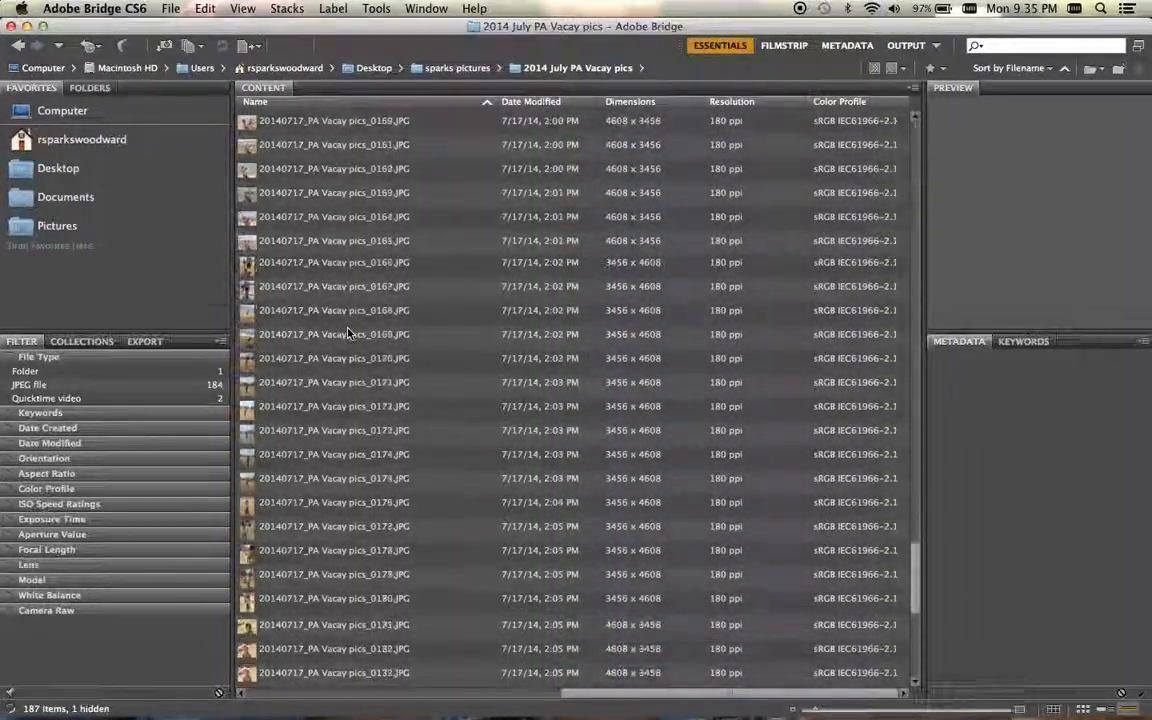
scroll(348, 332, down, 10)
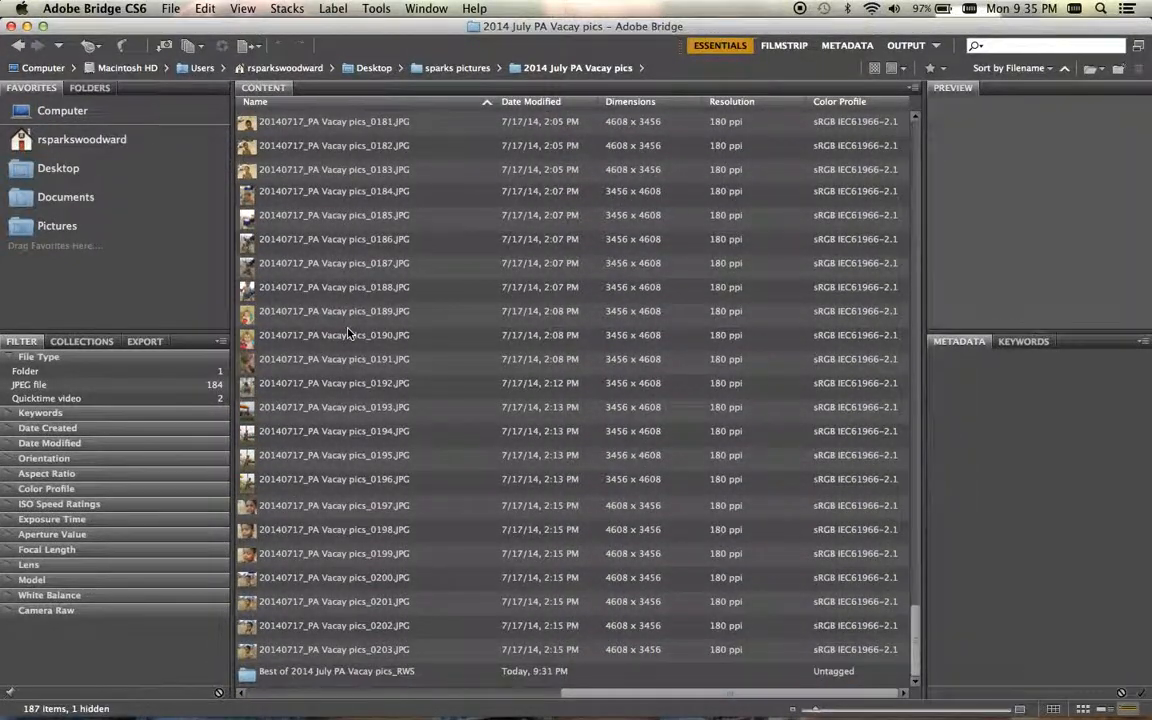
click(348, 682)
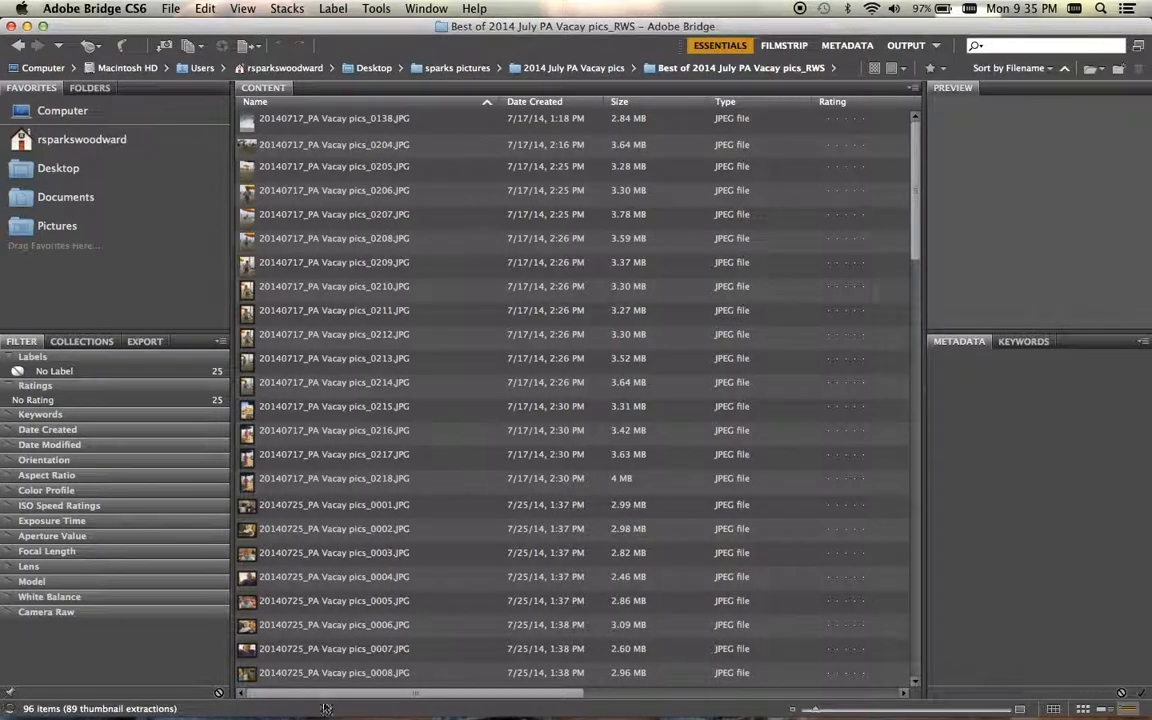
Select all photos in the best-of folder and start Photoshop's Contact Sheet II for them
scroll(320, 319, down, 3)
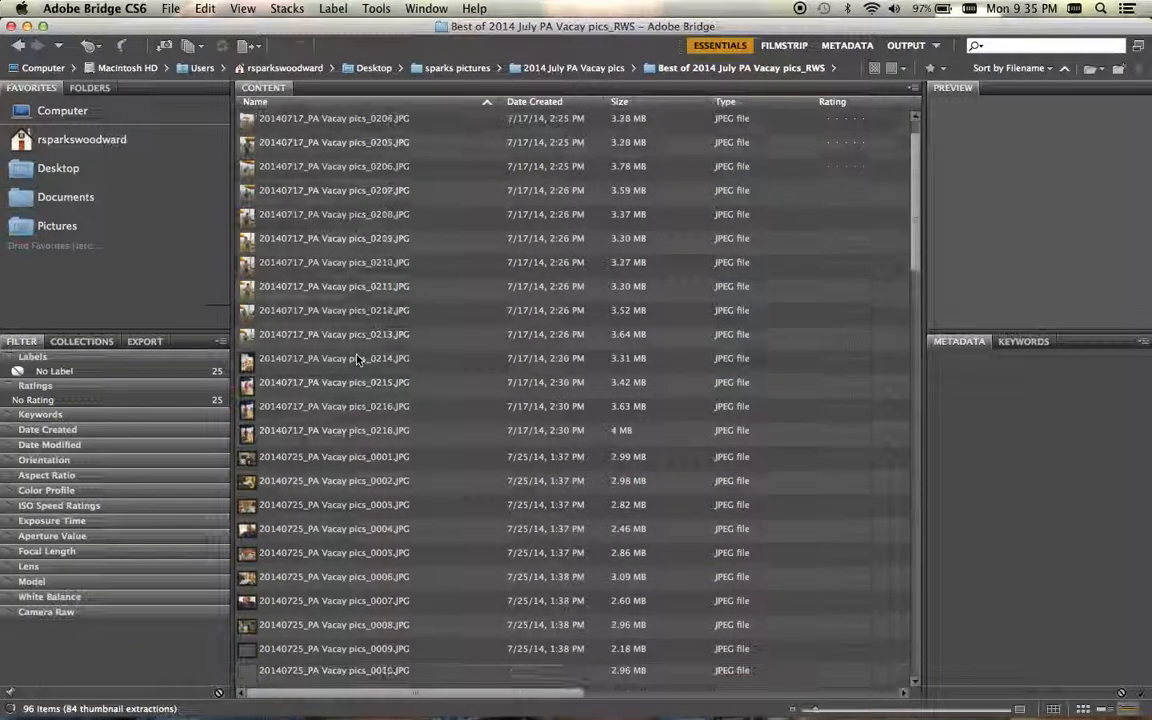
scroll(357, 360, down, 4)
scroll(357, 360, right, 3)
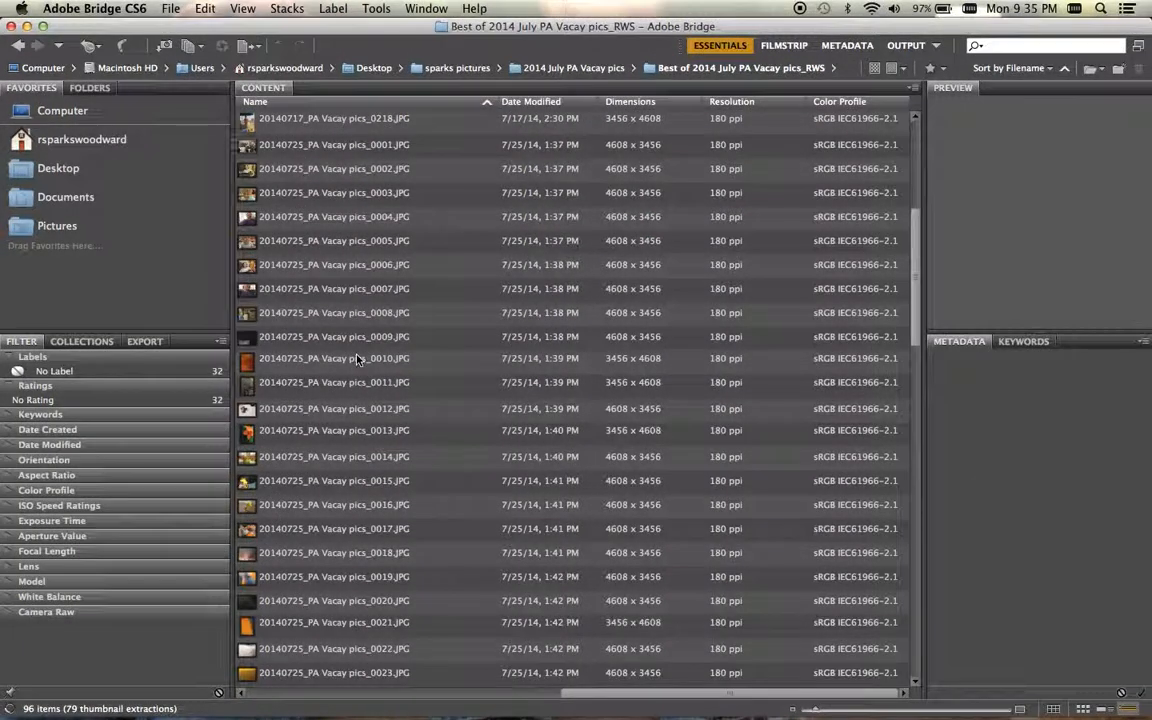
key(super+a)
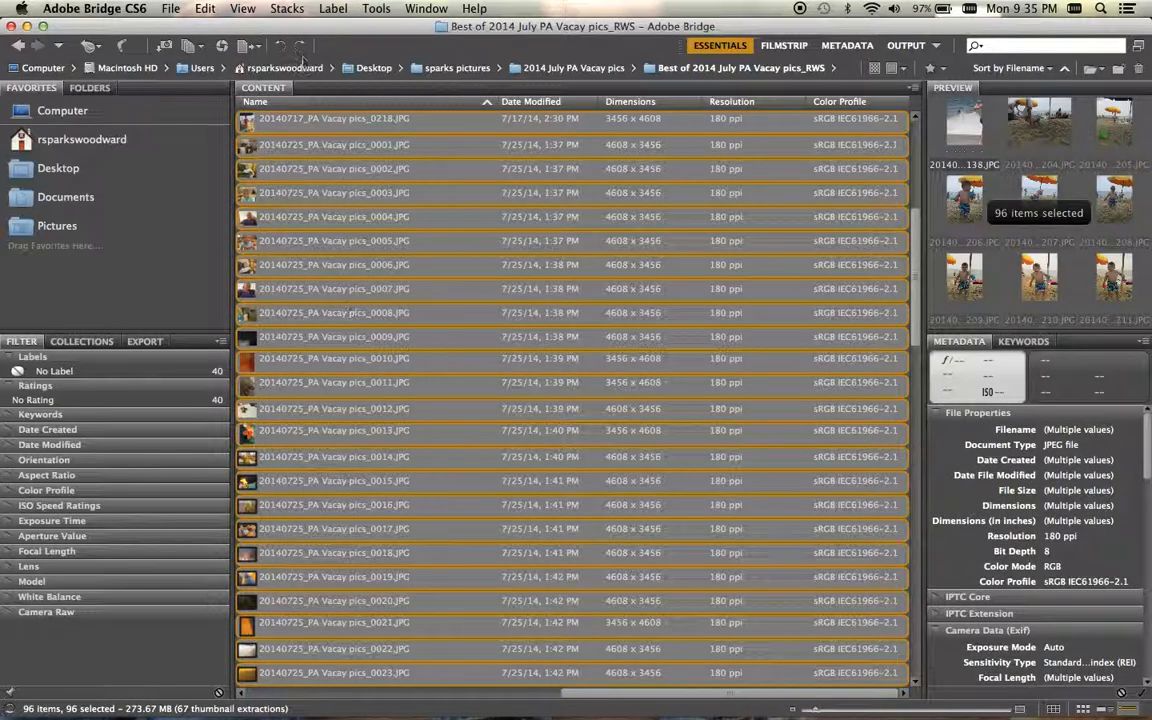
click(376, 8)
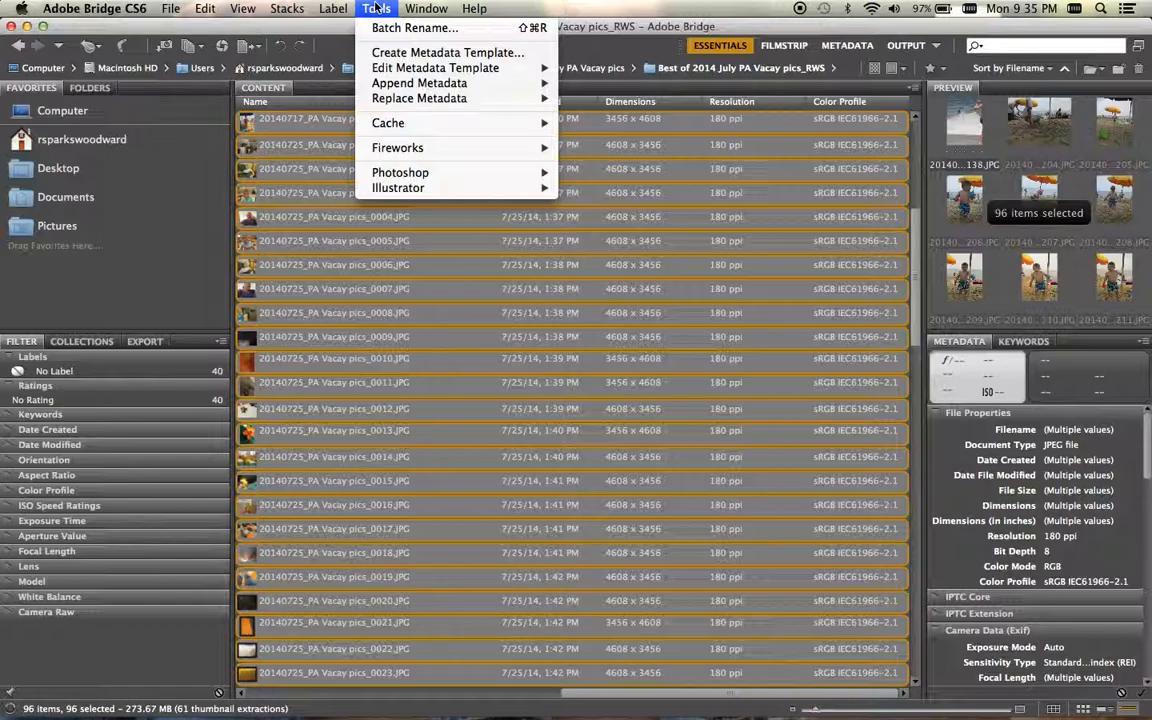
mouse_move(390, 172)
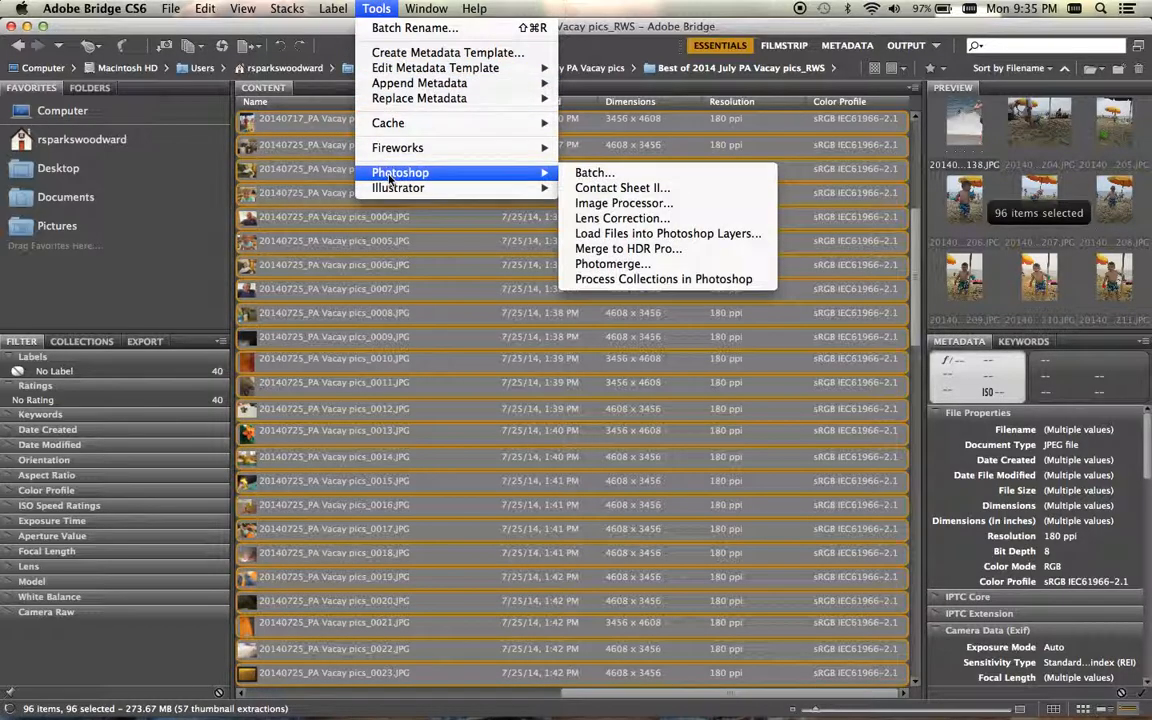
click(628, 188)
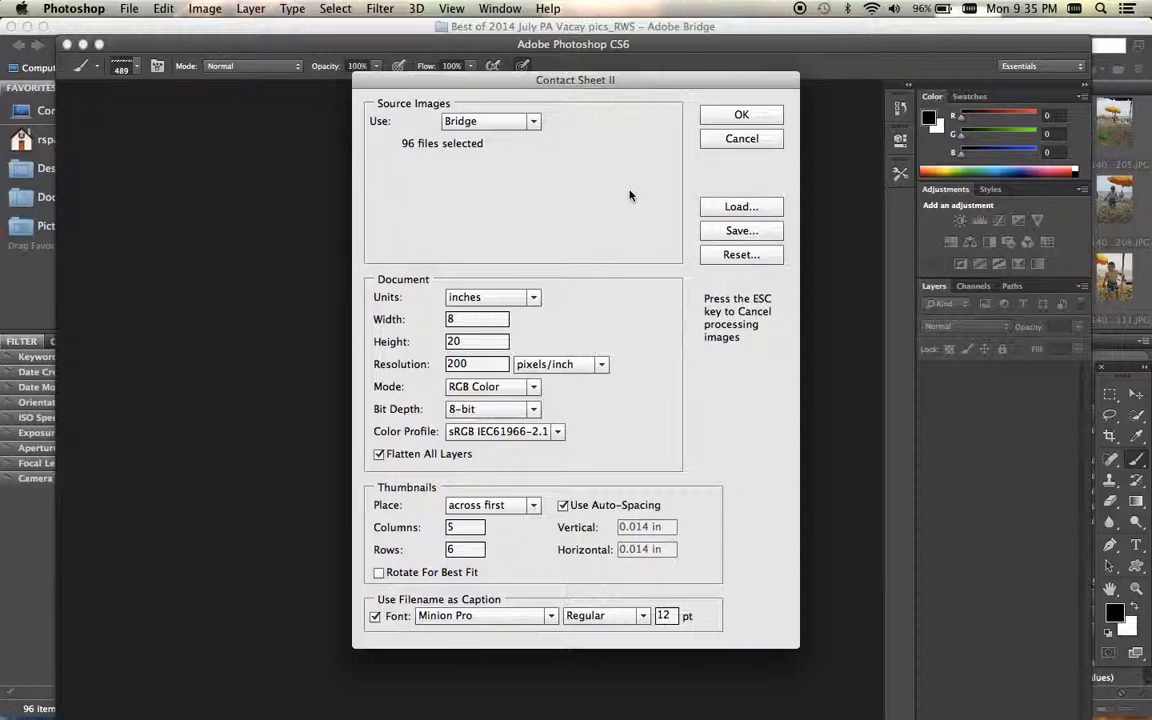
Change the contact sheet's document height and generate the sheets, suppressing further text conversion warnings and dismissing the processing error
double_click(454, 341)
click(769, 111)
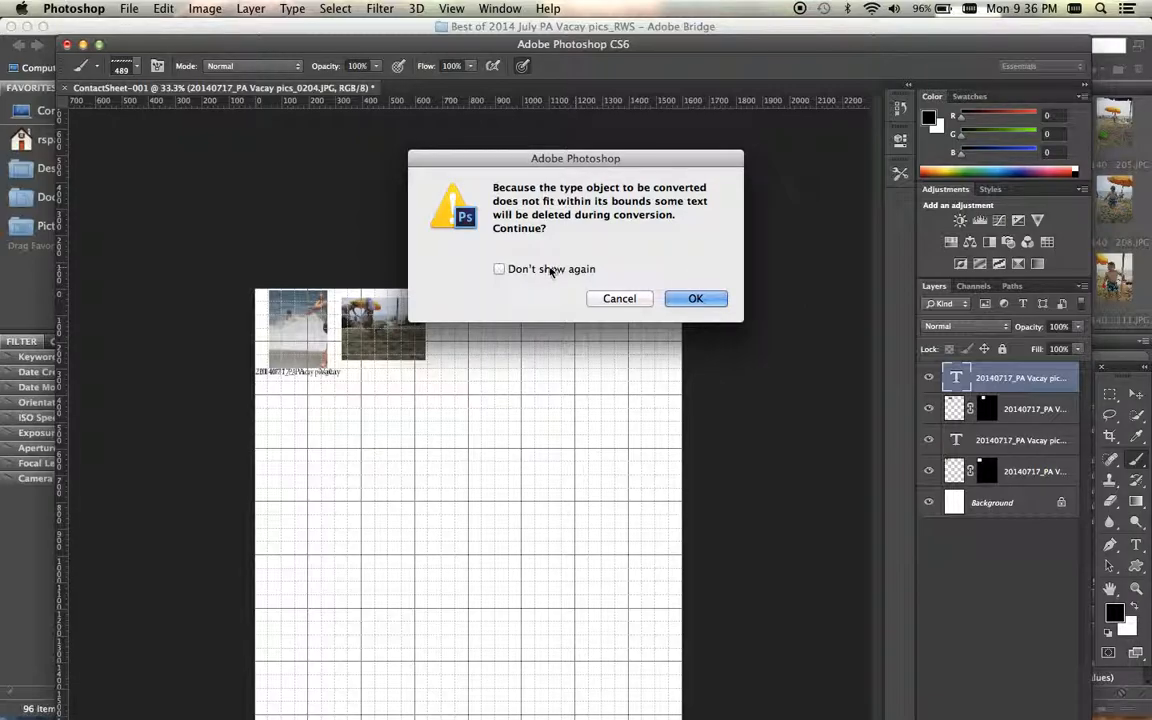
click(499, 270)
click(713, 303)
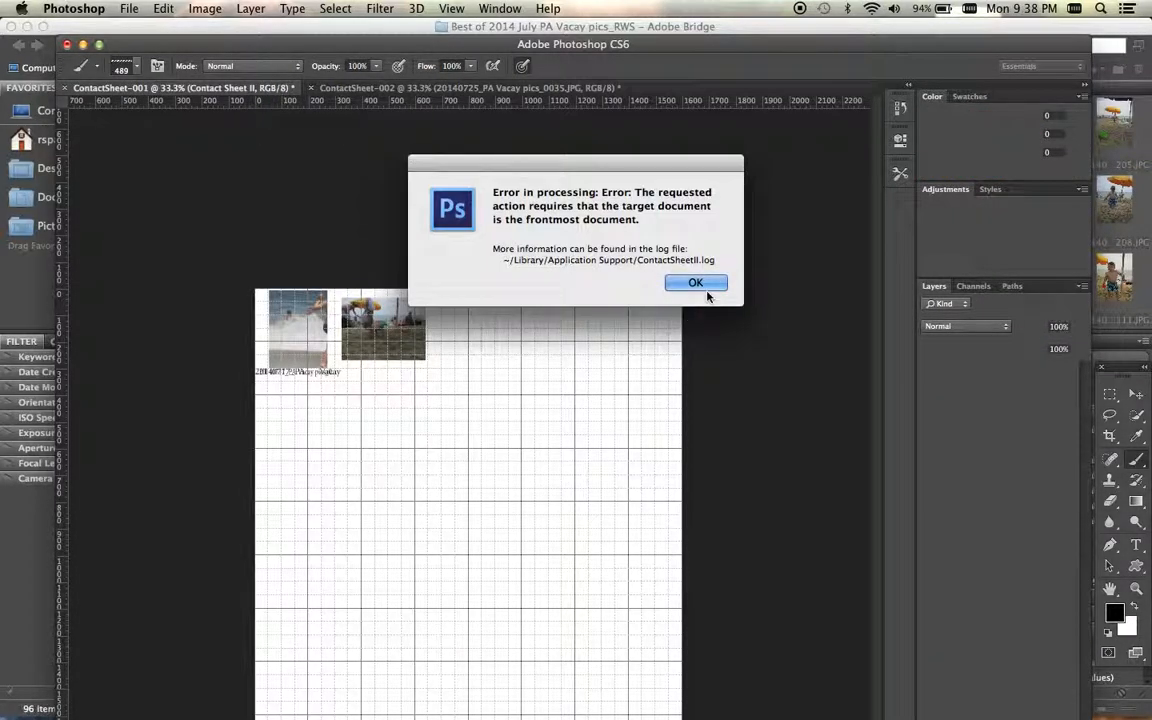
click(695, 284)
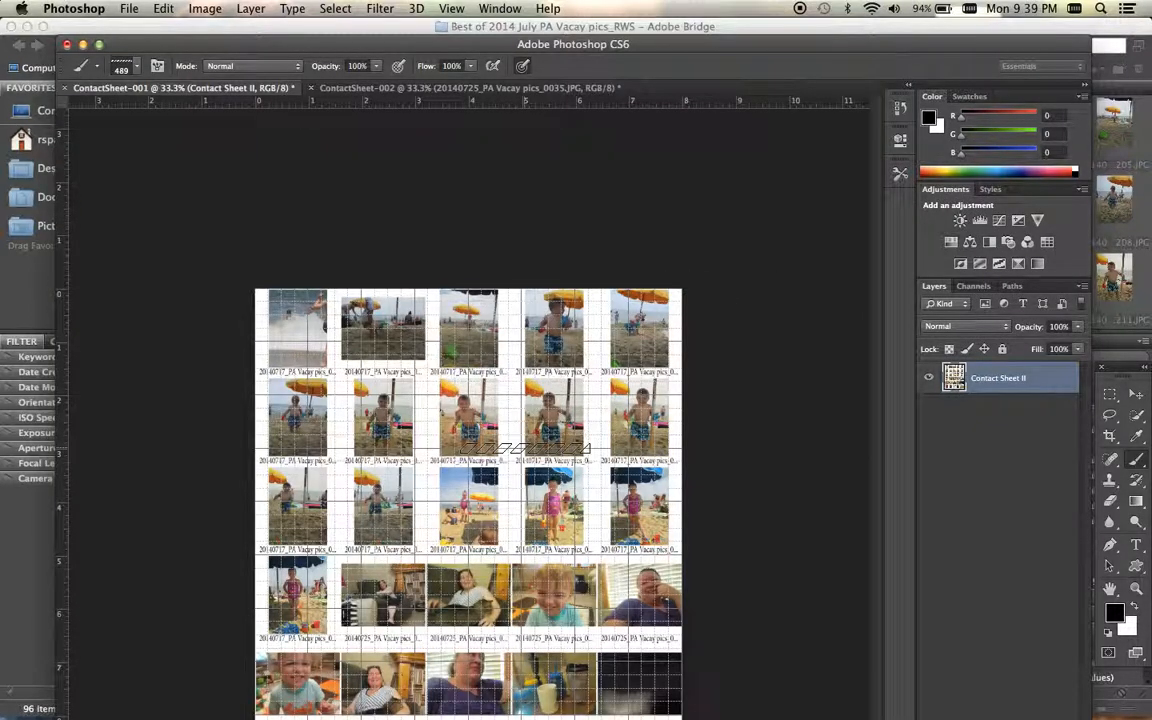
Start saving ContactSheet-001 under a new name, choosing the "Best of 2014 July PA Vacay pics_RWS" folder inside "sparks pictures" on the Desktop
click(129, 8)
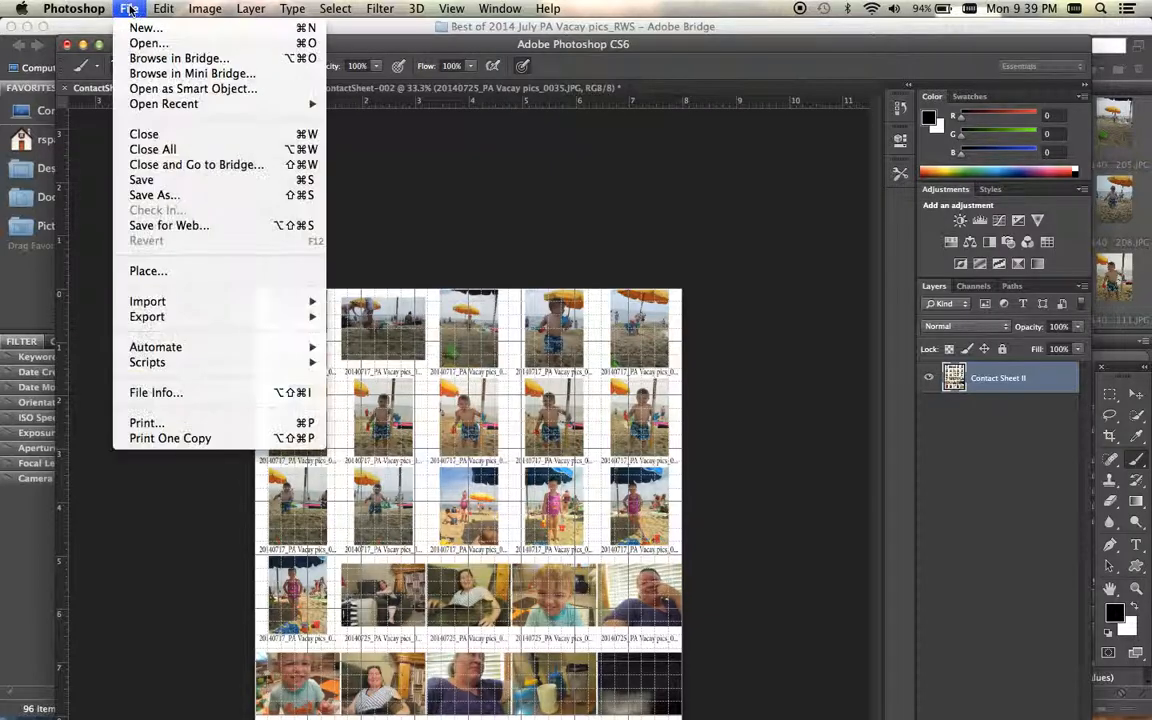
click(143, 196)
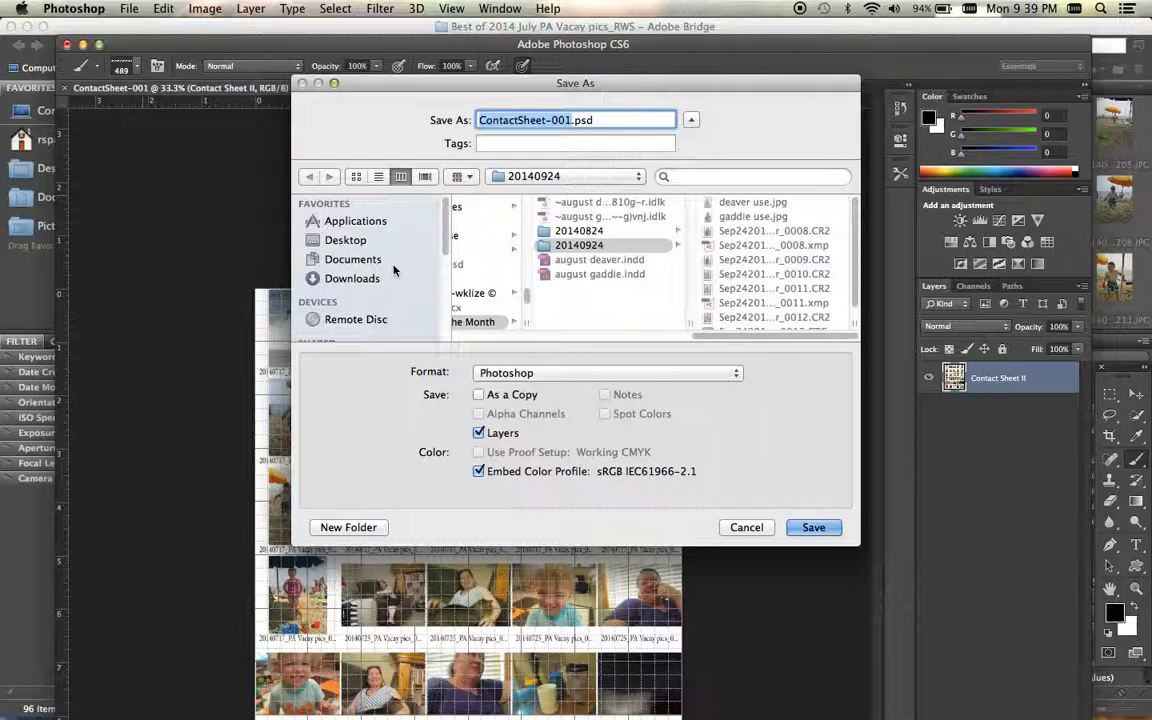
scroll(394, 270, down, 8)
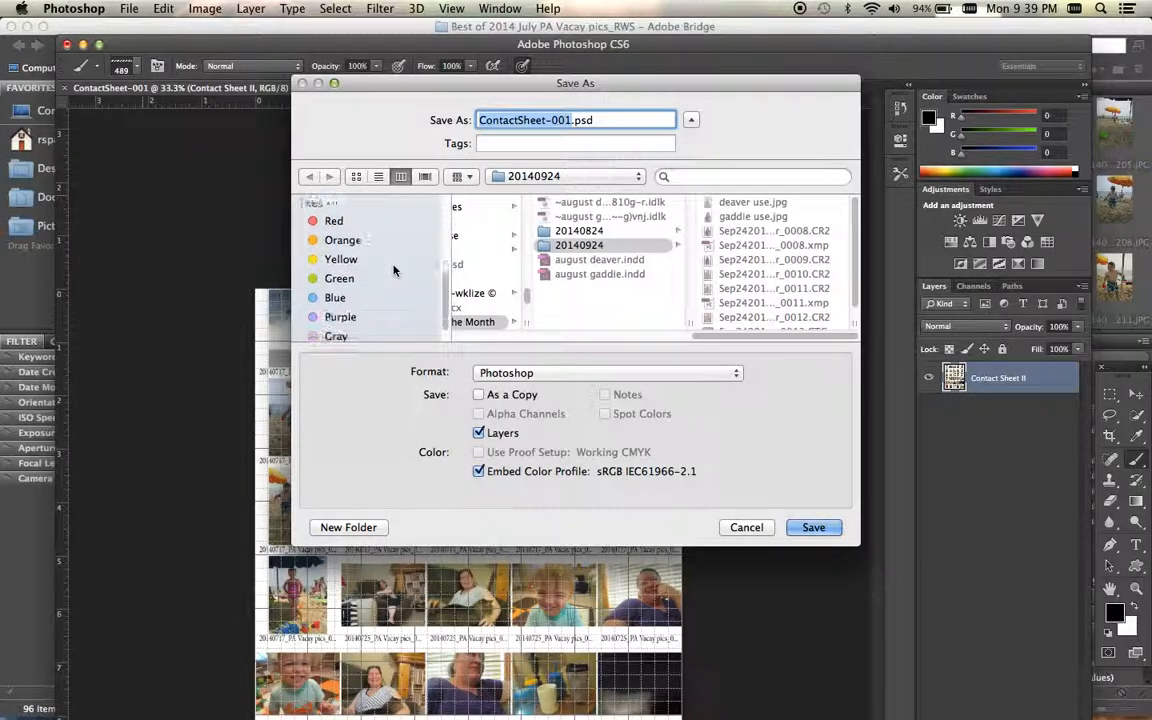
scroll(394, 270, up, 8)
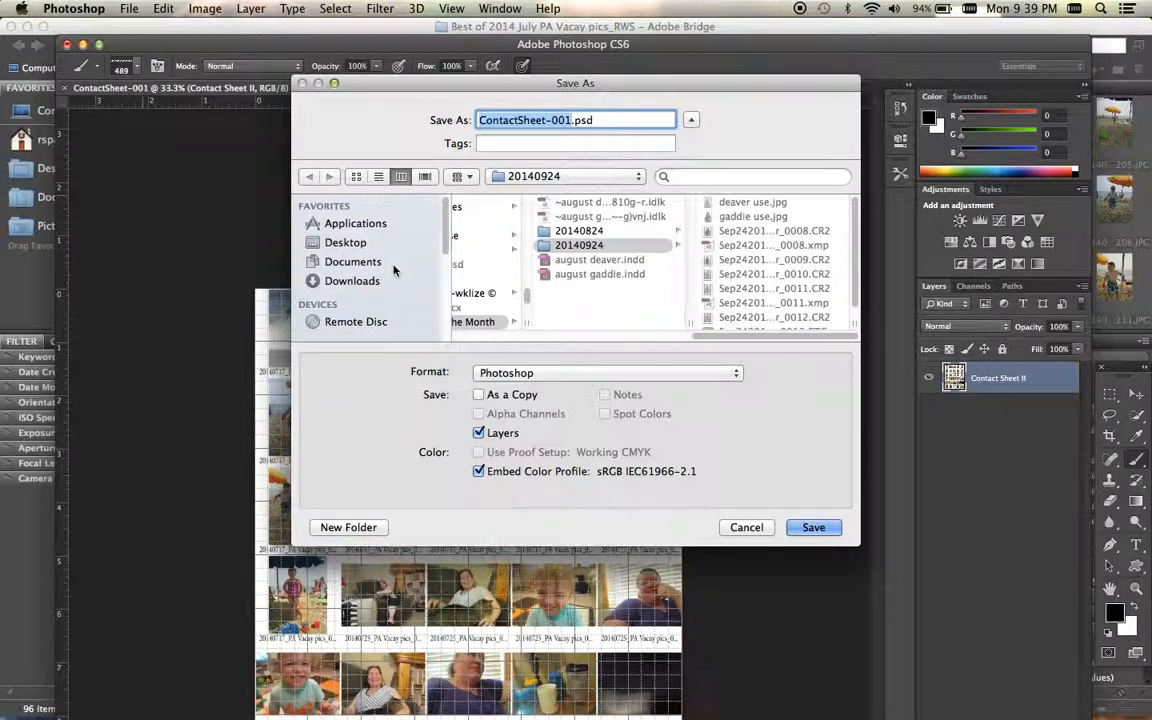
click(338, 241)
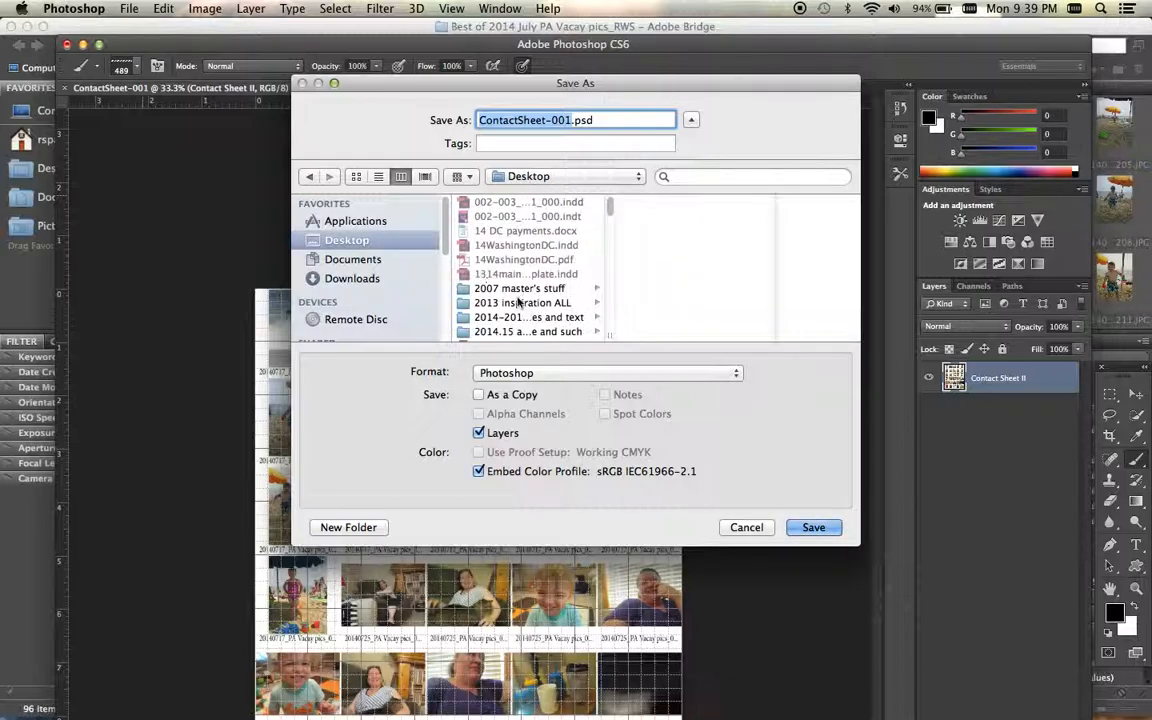
scroll(519, 303, down, 6)
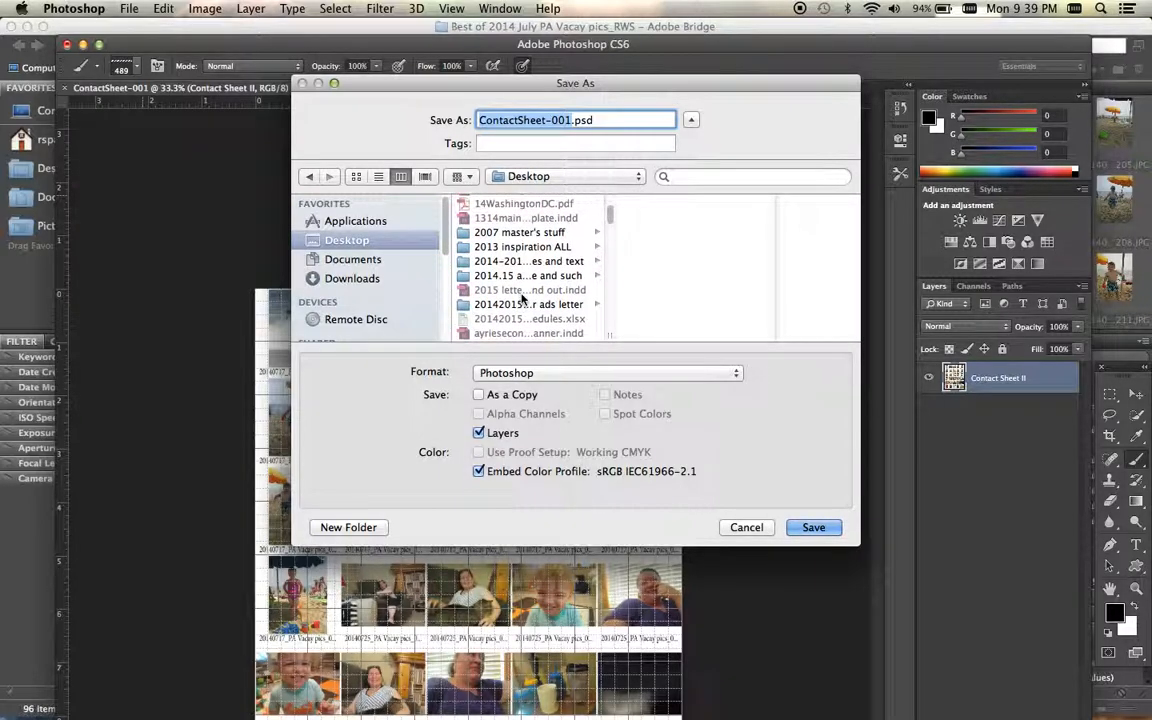
scroll(521, 300, down, 10)
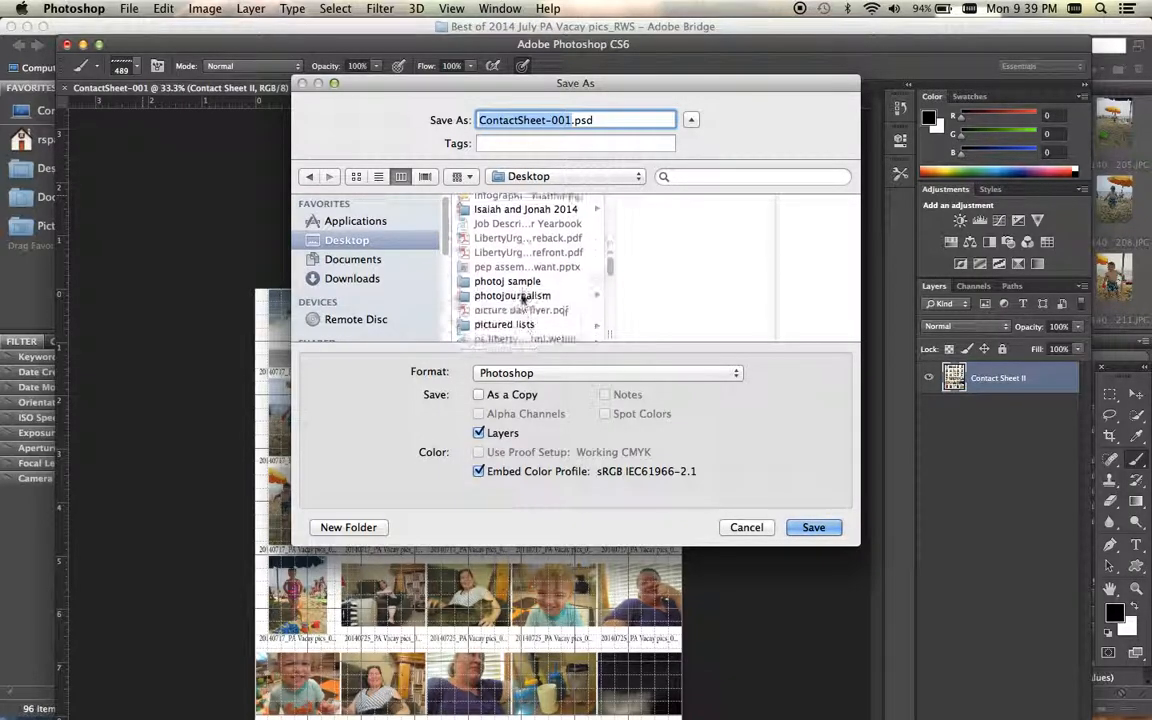
scroll(521, 298, down, 5)
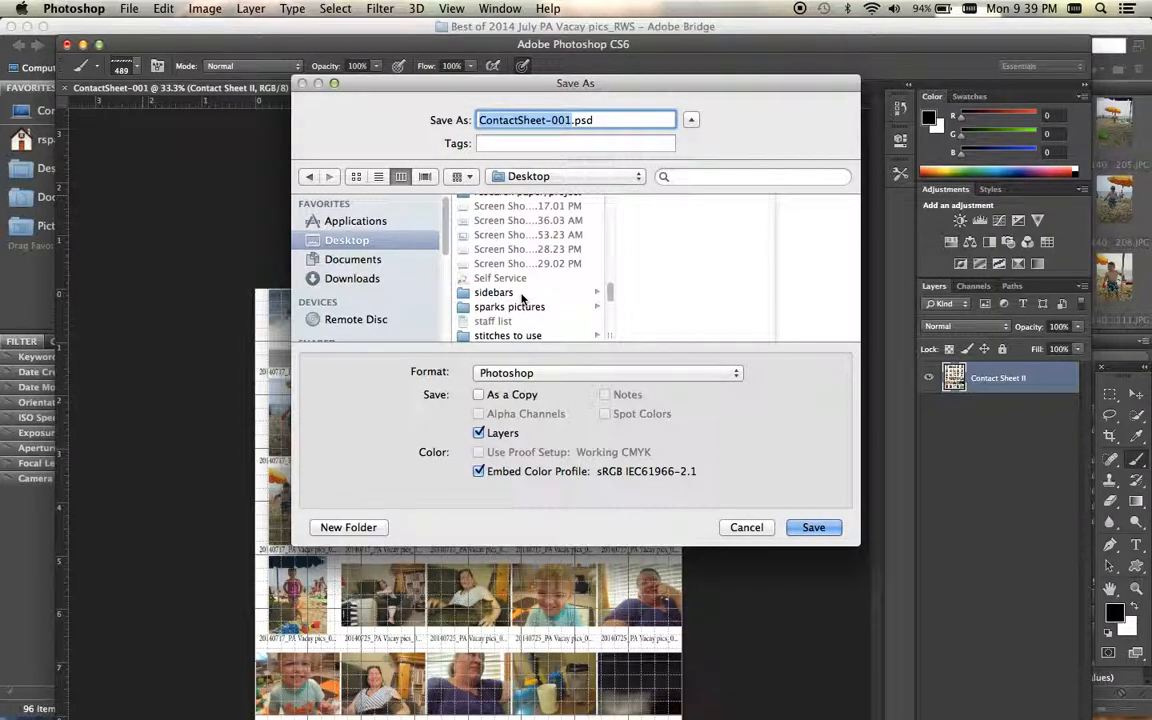
click(515, 305)
click(665, 202)
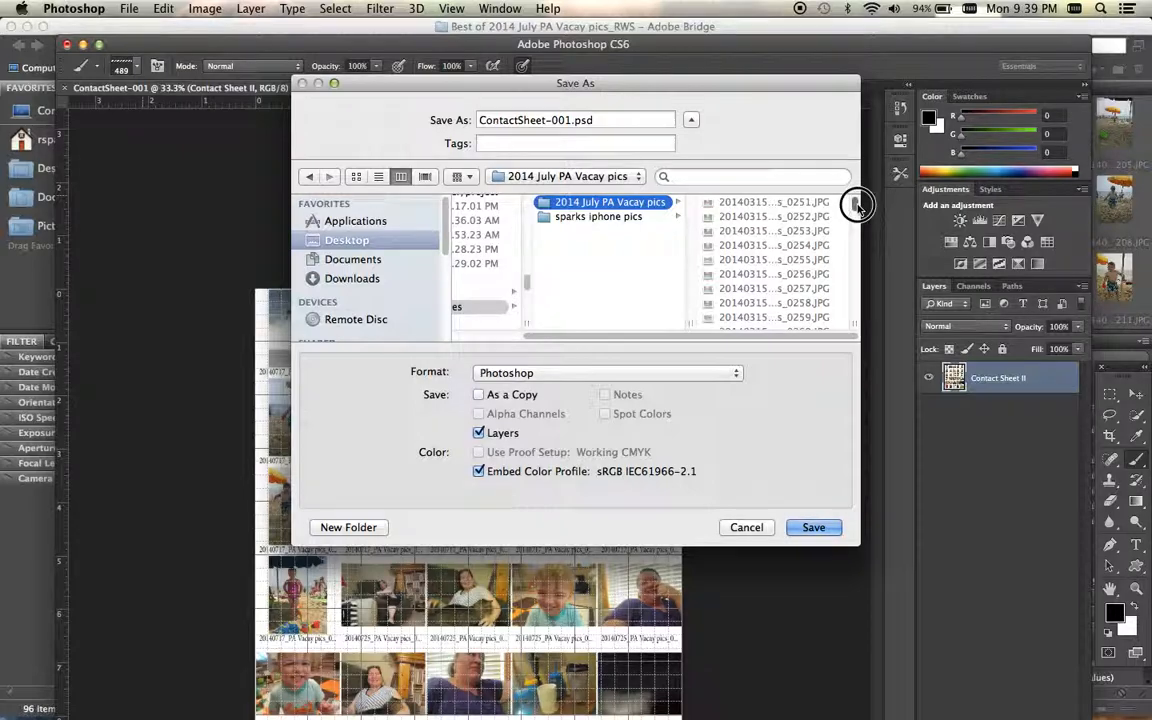
drag(856, 200, 853, 363)
click(766, 322)
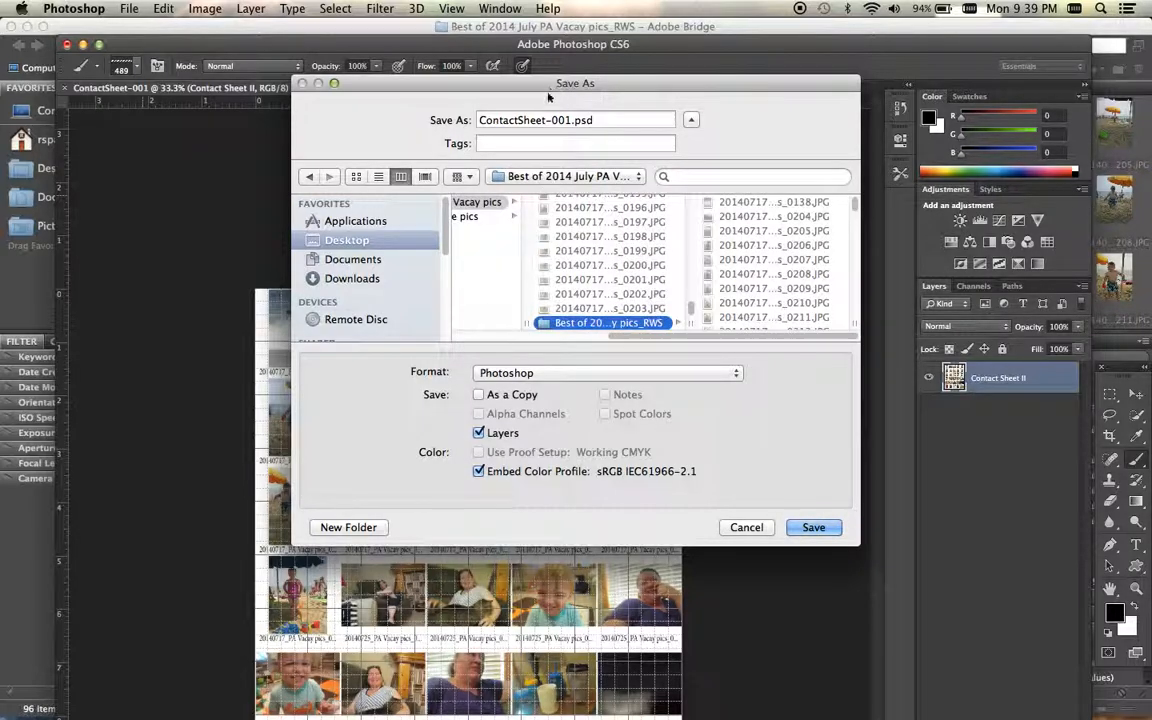
Name the first contact sheet "07.14 Vacay Pics_RSW" and save it in Photoshop format with maximized compatibility
drag(569, 117, 444, 121)
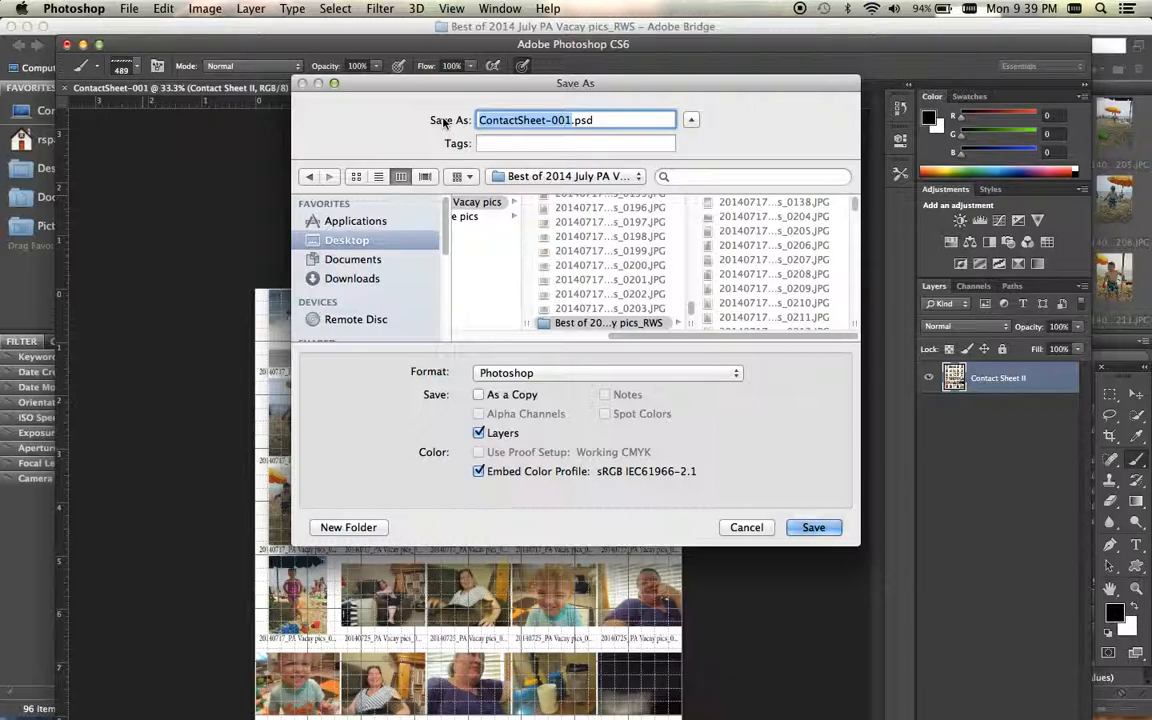
text(-7)
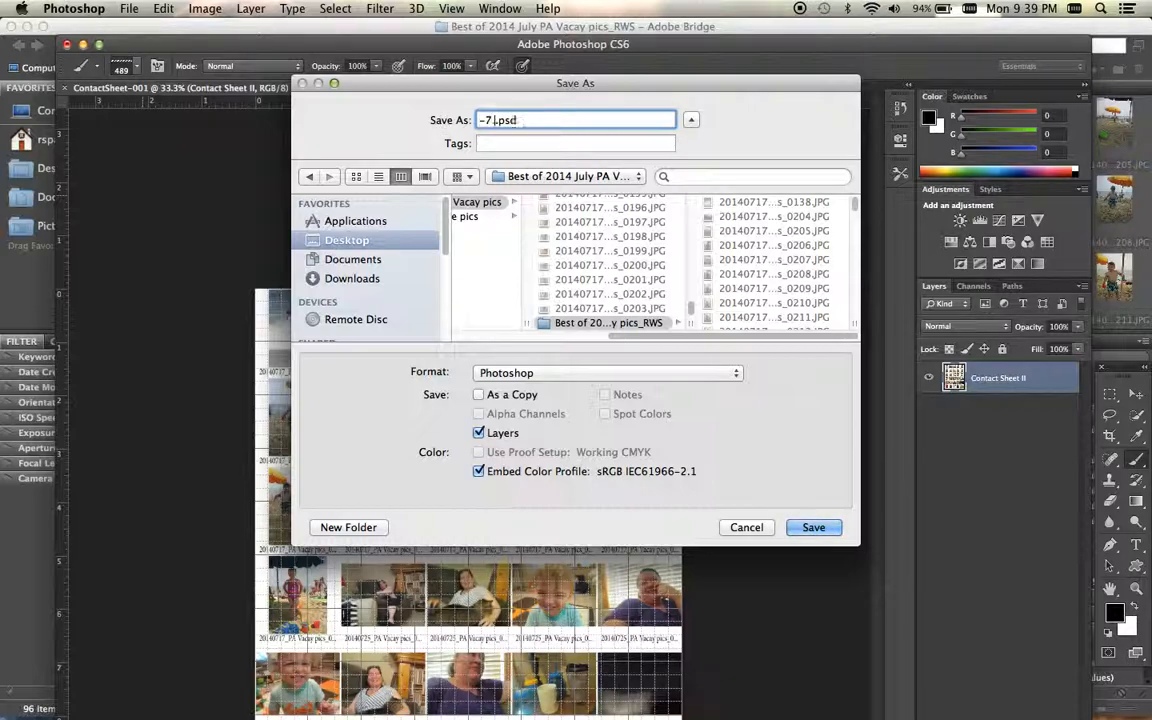
text(.14)
key(BackSpace)
key(BackSpace)
key(BackSpace)
key(BackSpace)
key(BackSpace)
text(07.14)
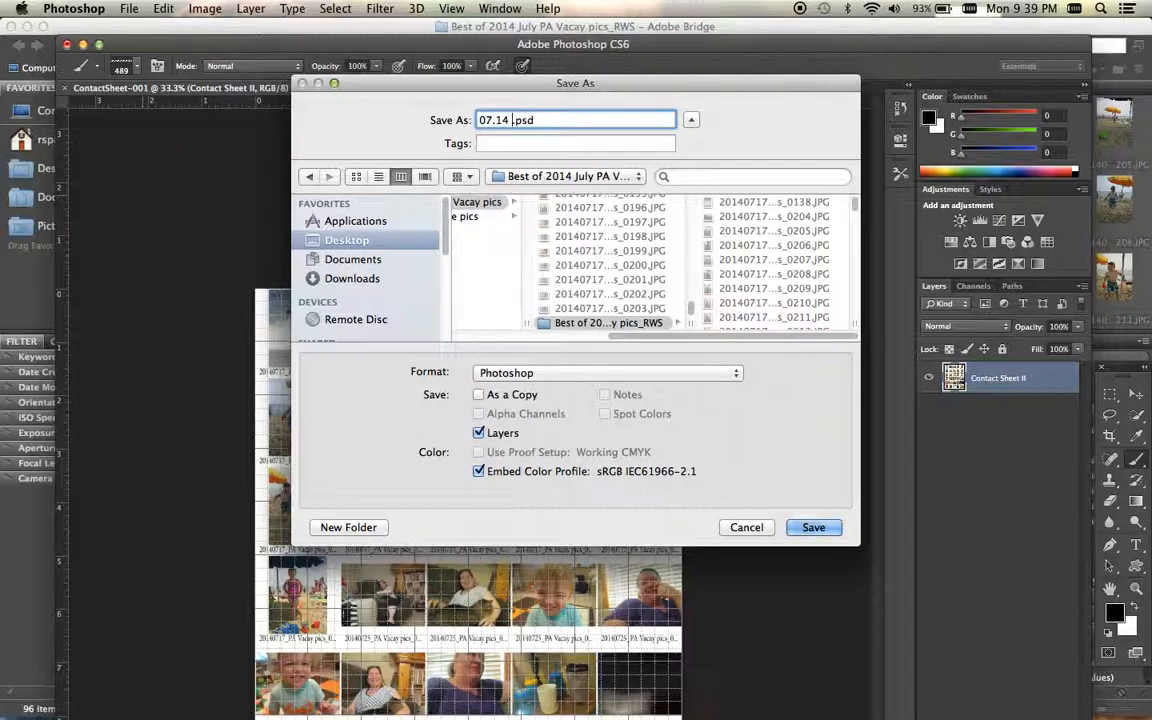
text( Vacay Pics_RSW)
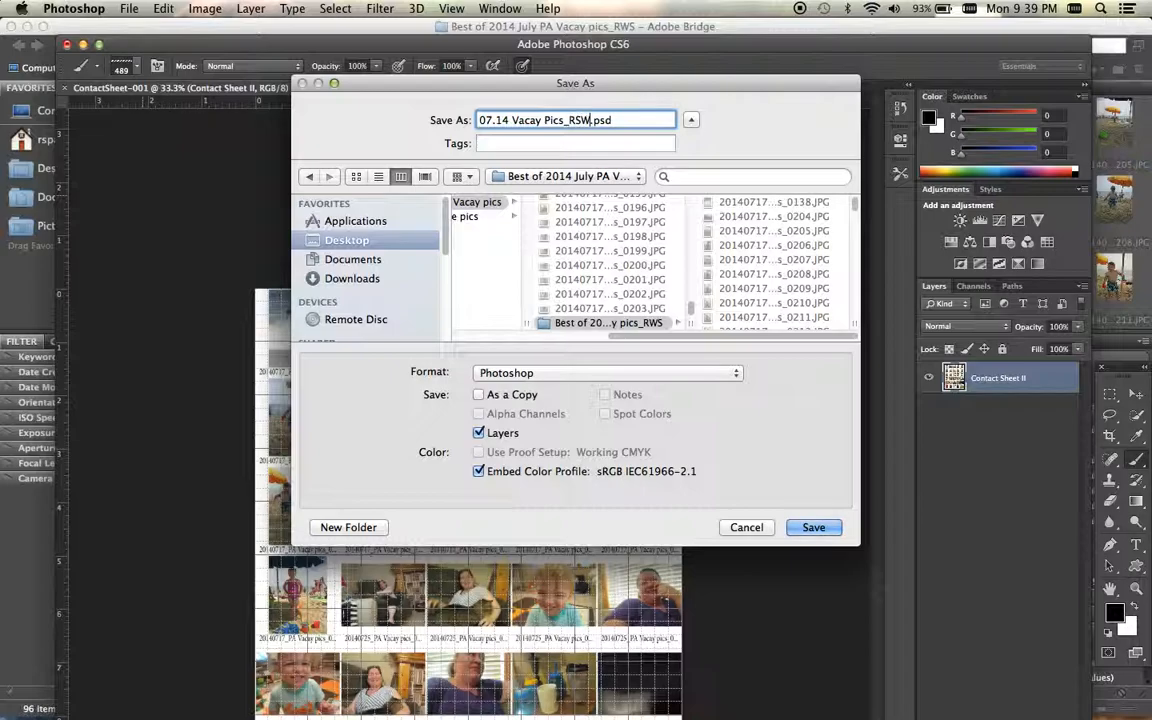
click(826, 526)
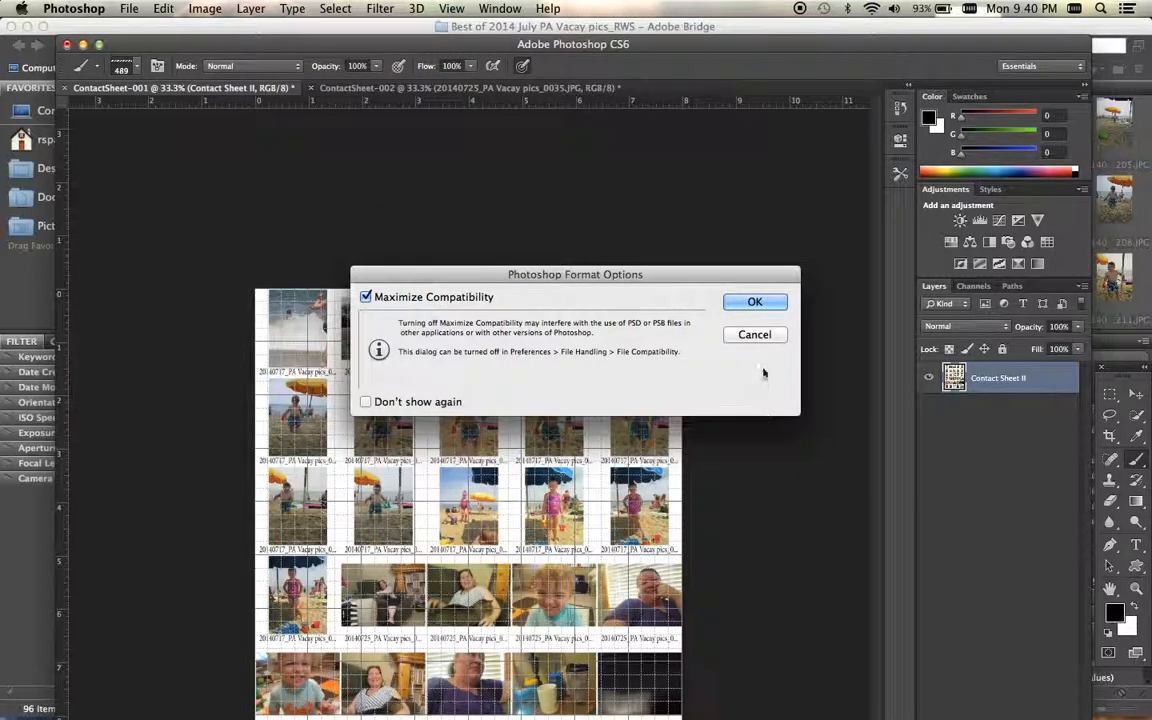
click(777, 304)
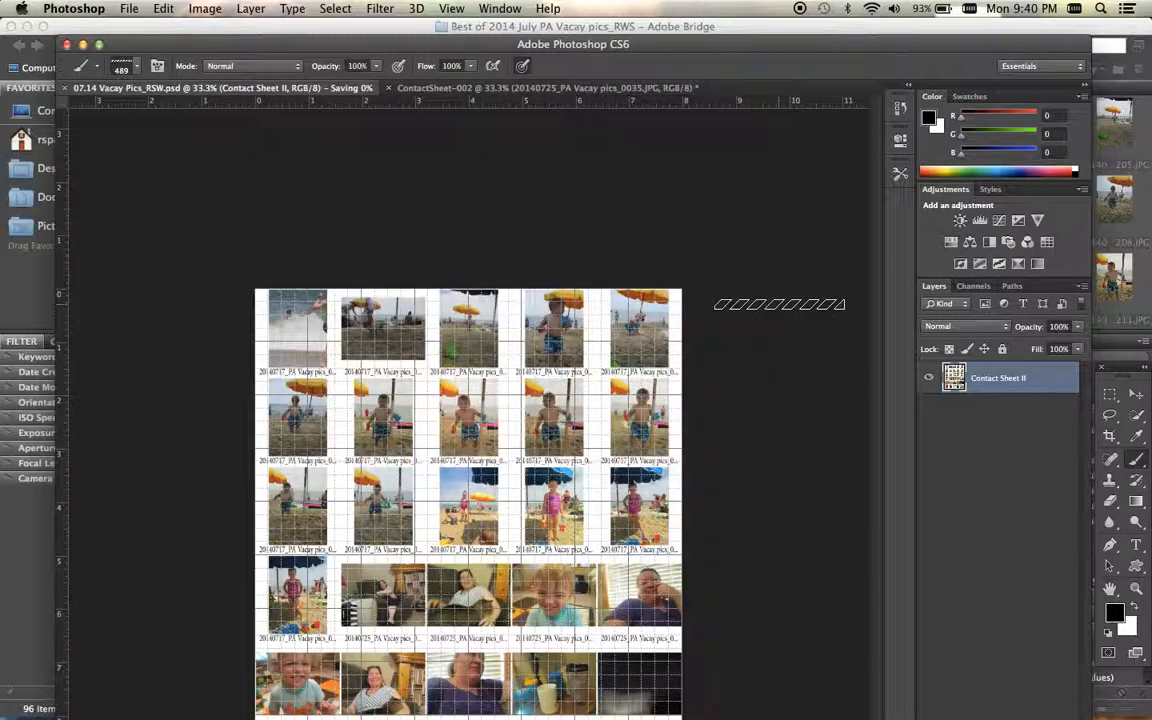
Save ContactSheet-002 in the same best-of folder as "7.14 Vacay Pics 2_RSW" in Photoshop format with maximized compatibility
click(549, 88)
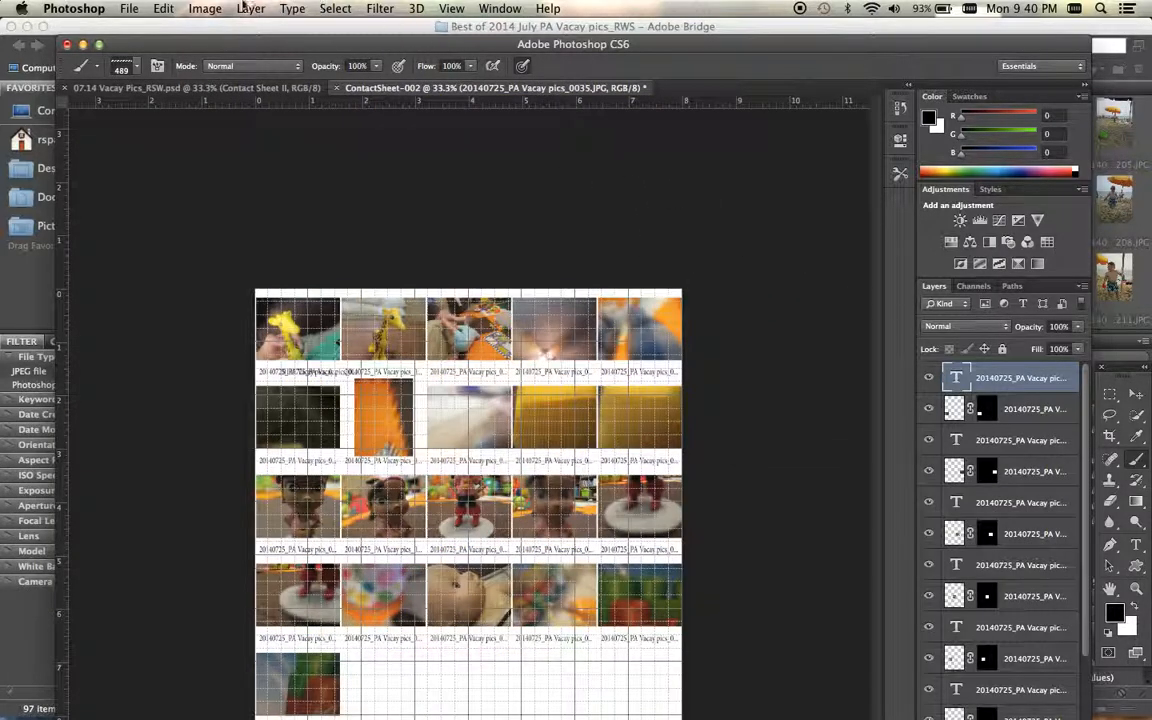
click(122, 8)
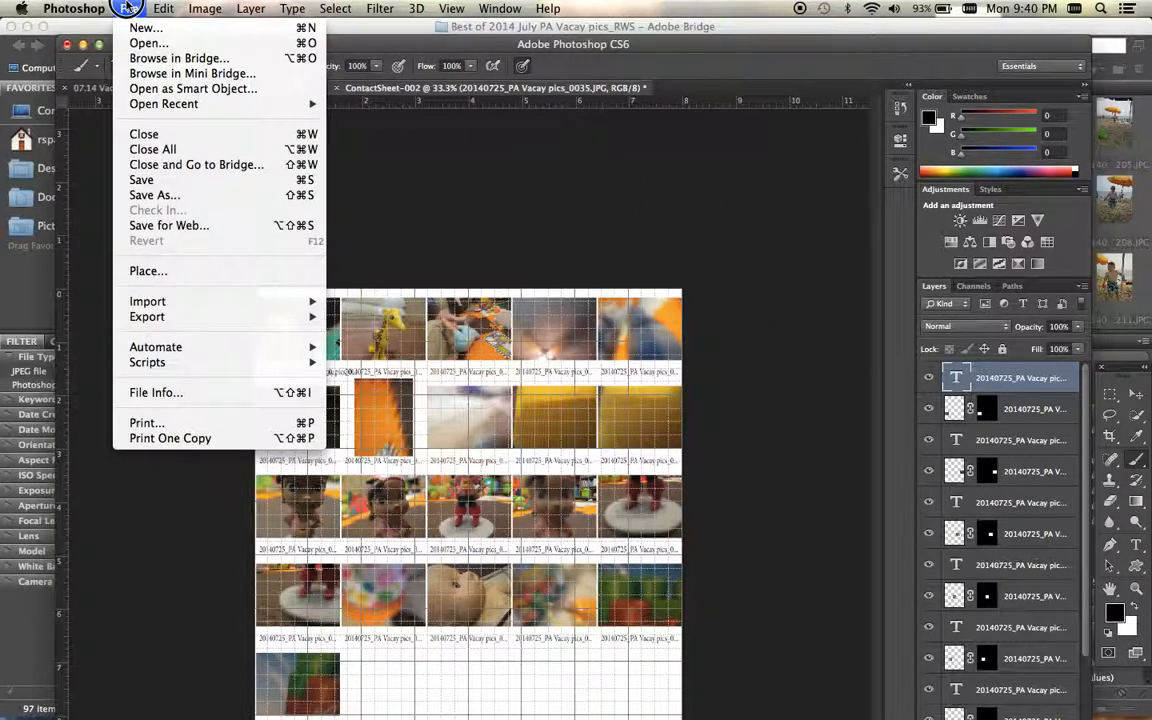
click(165, 194)
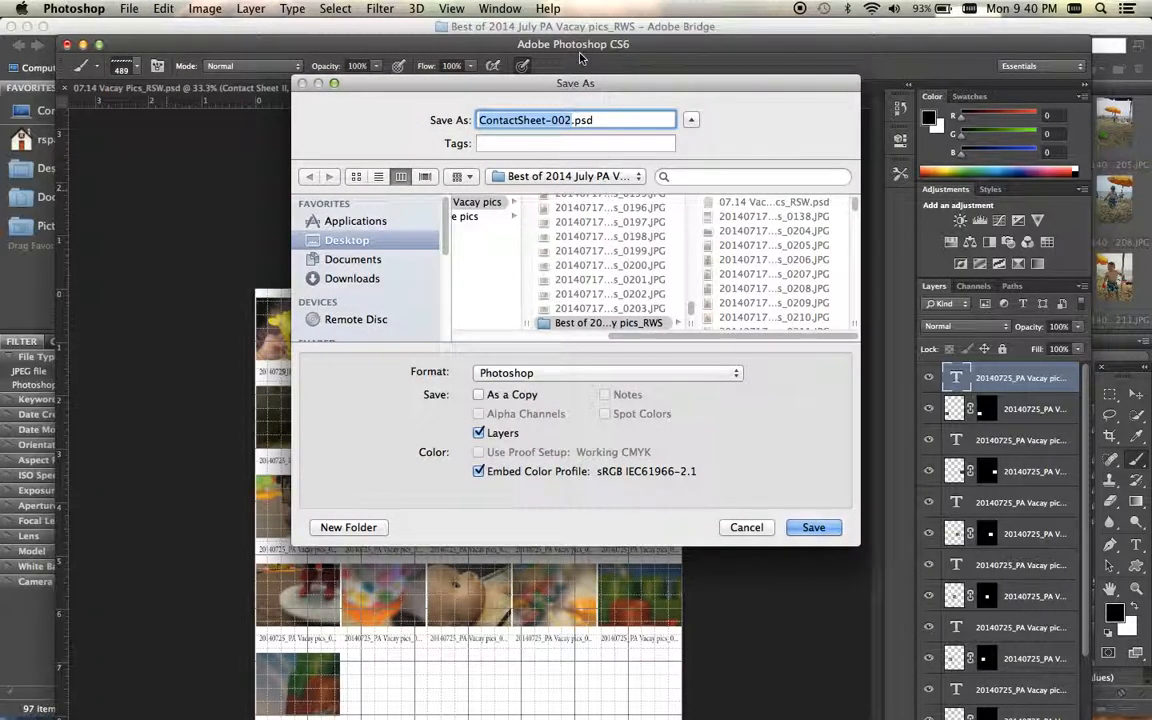
text(7)
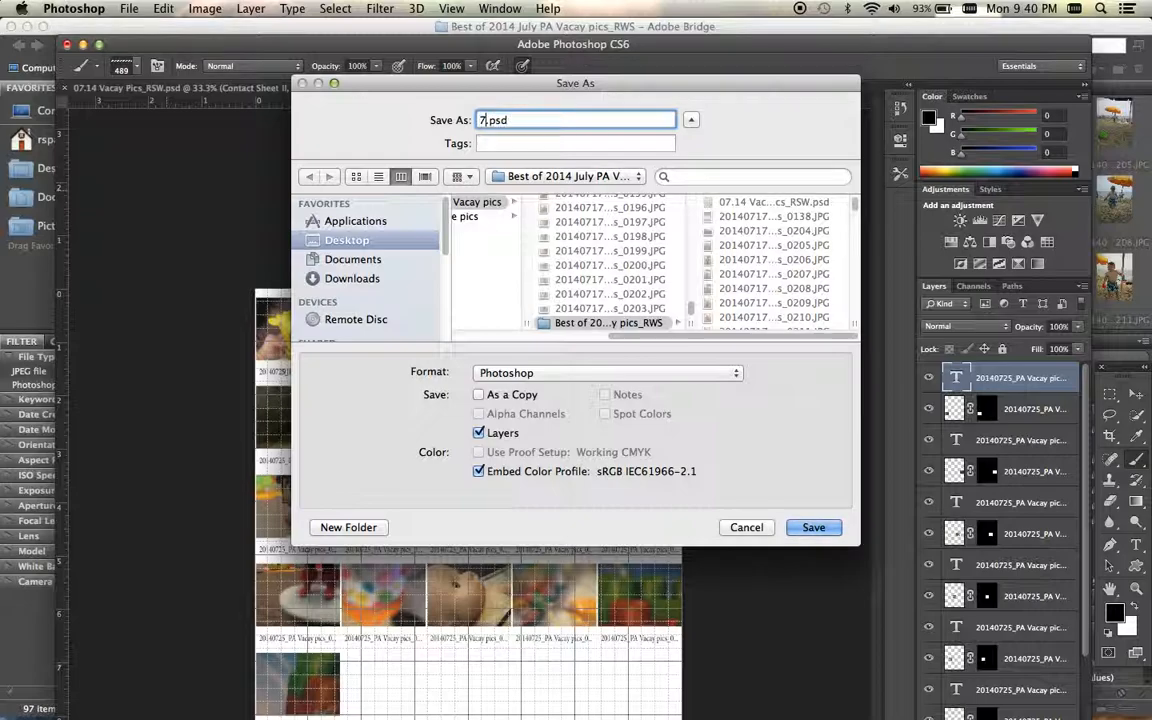
text(.1)
text(4)
text( Vacay Pic)
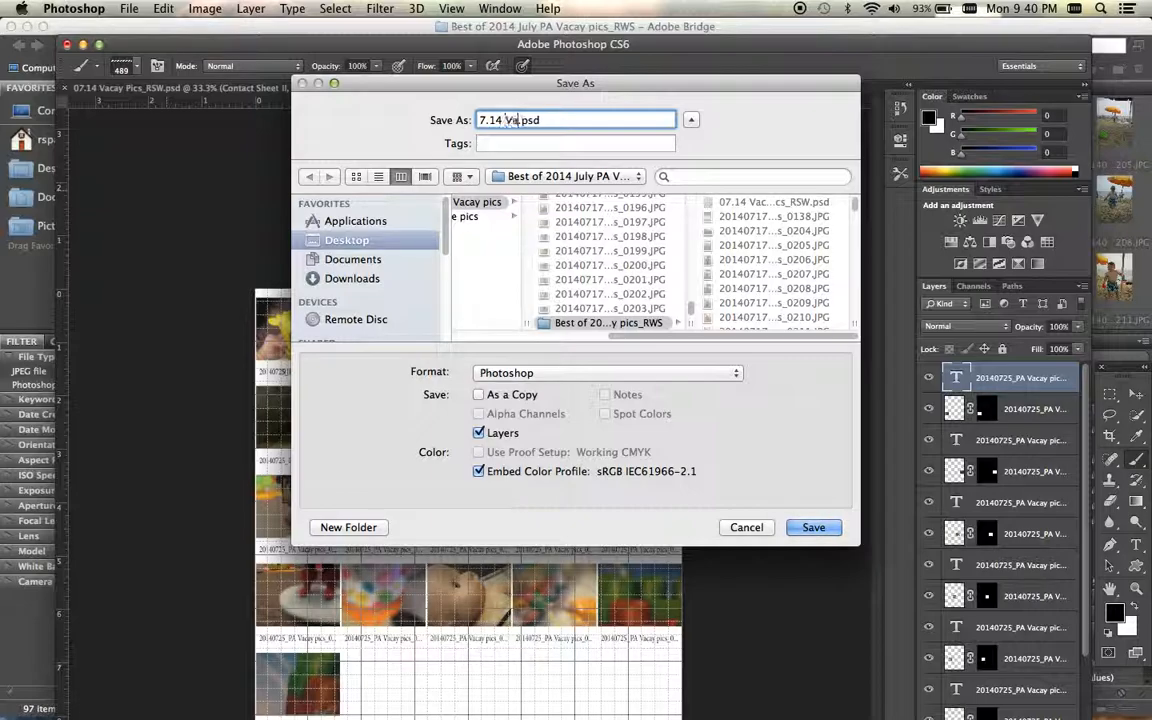
text(s 2_RSW)
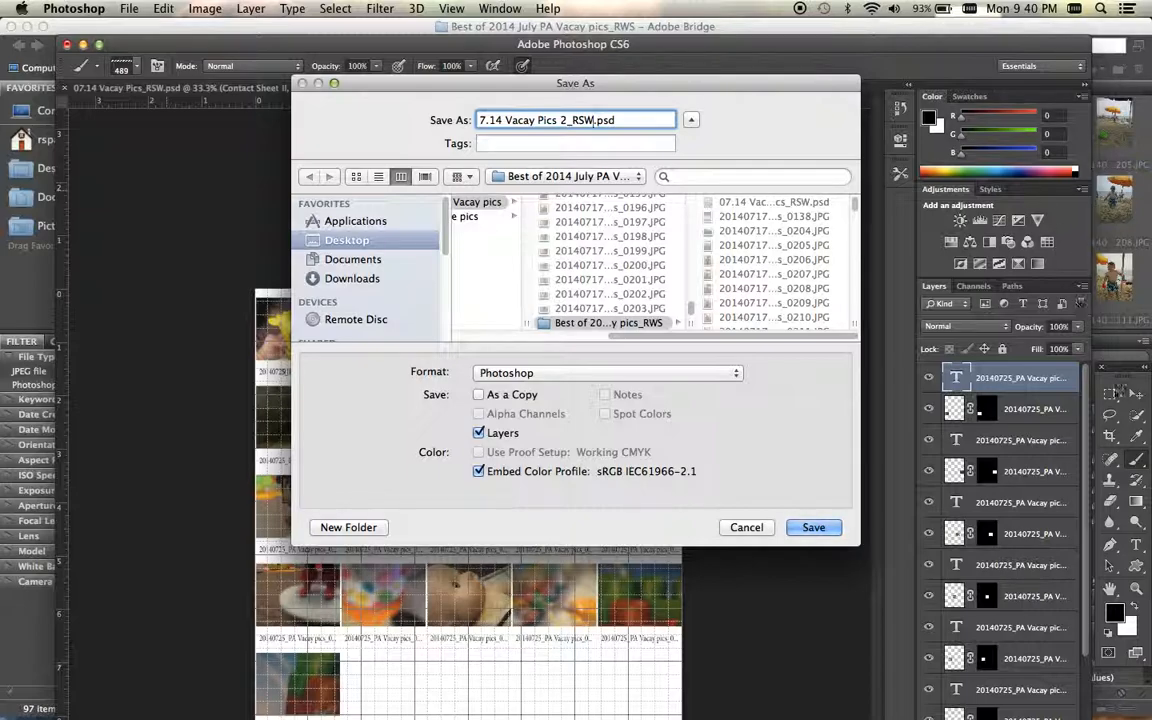
click(836, 536)
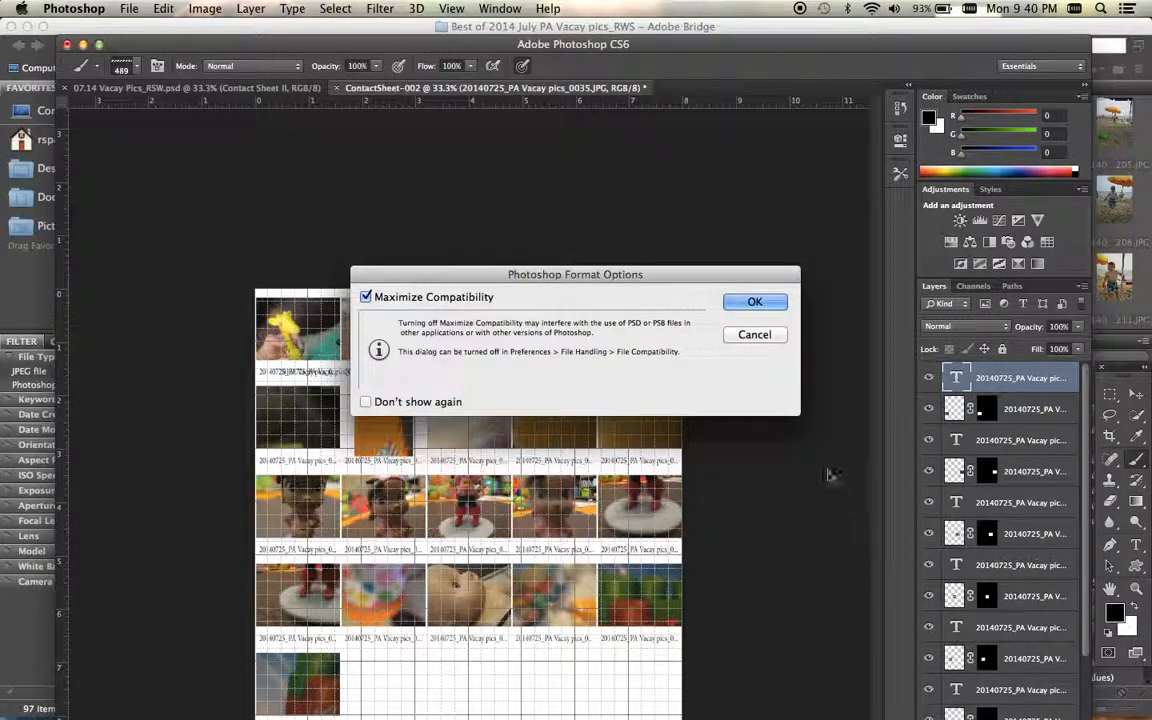
click(779, 302)
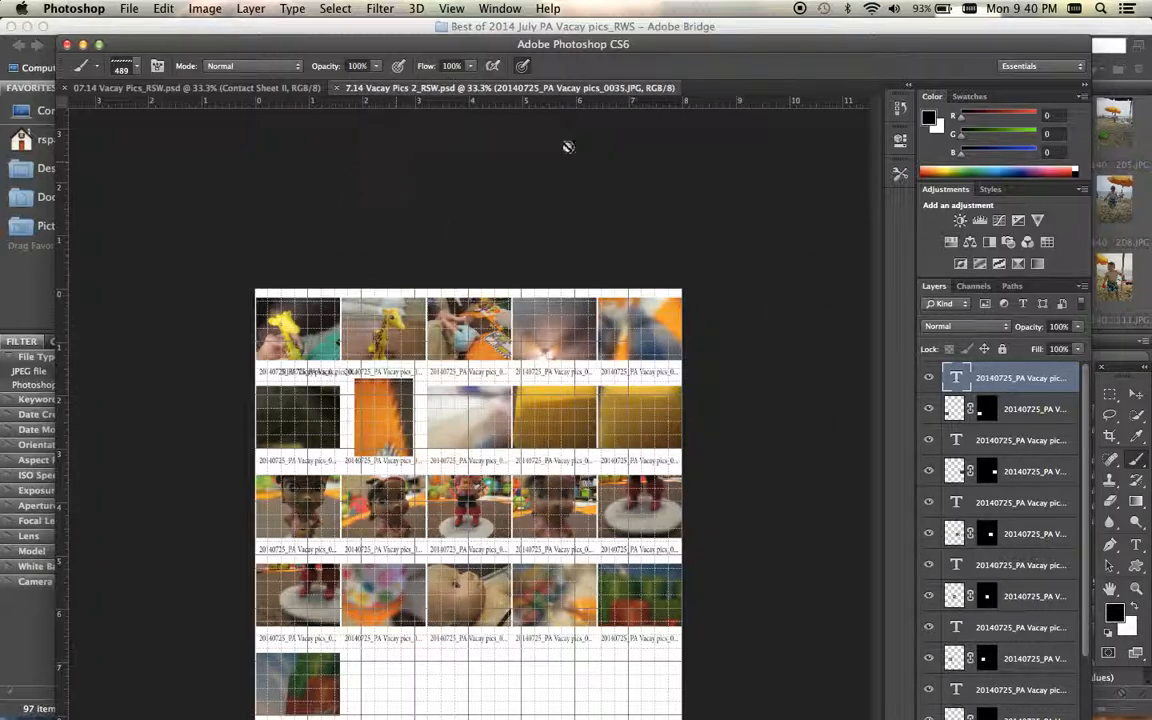